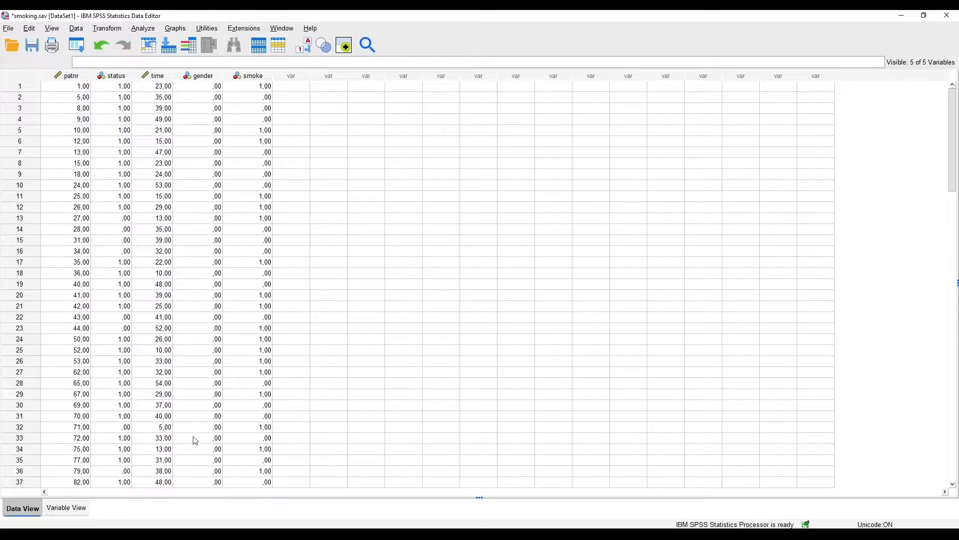
- Review the definitions of the patnr and status variables, including the value labels of status
left_click(74, 507)
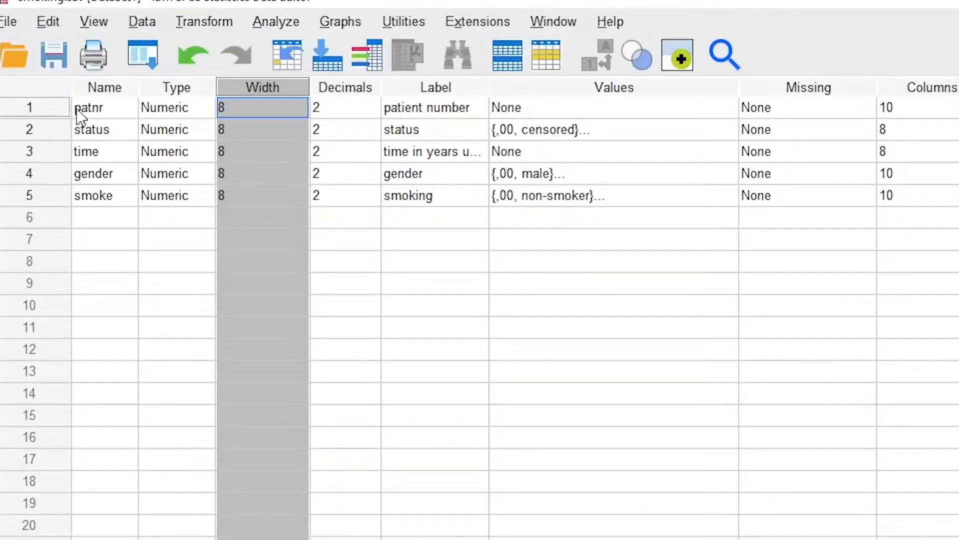
left_click(50, 109)
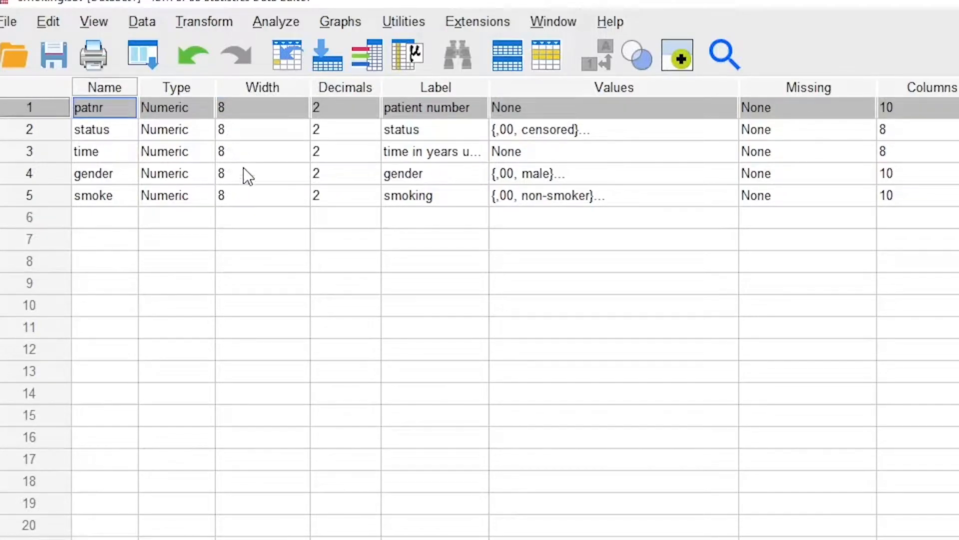
left_click(38, 133)
left_click(729, 131)
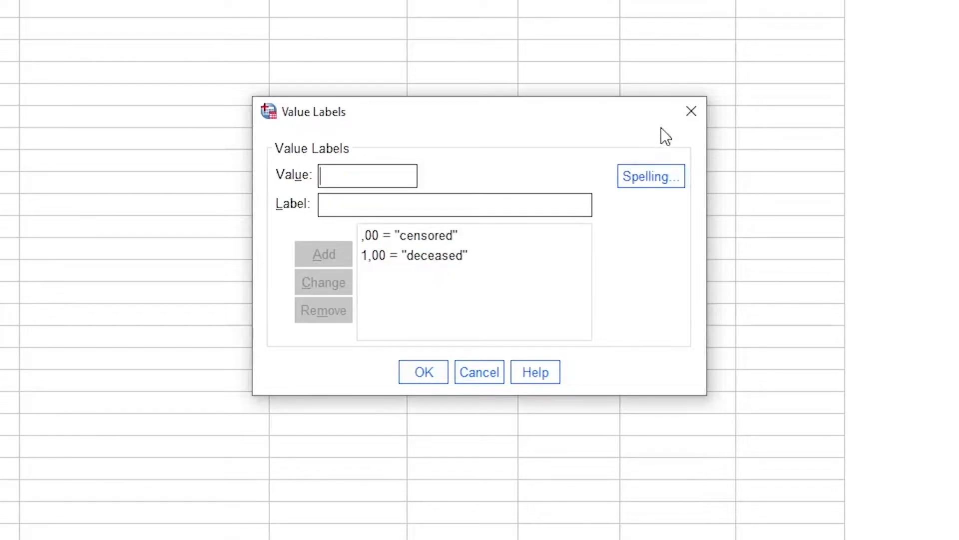
left_click(692, 111)
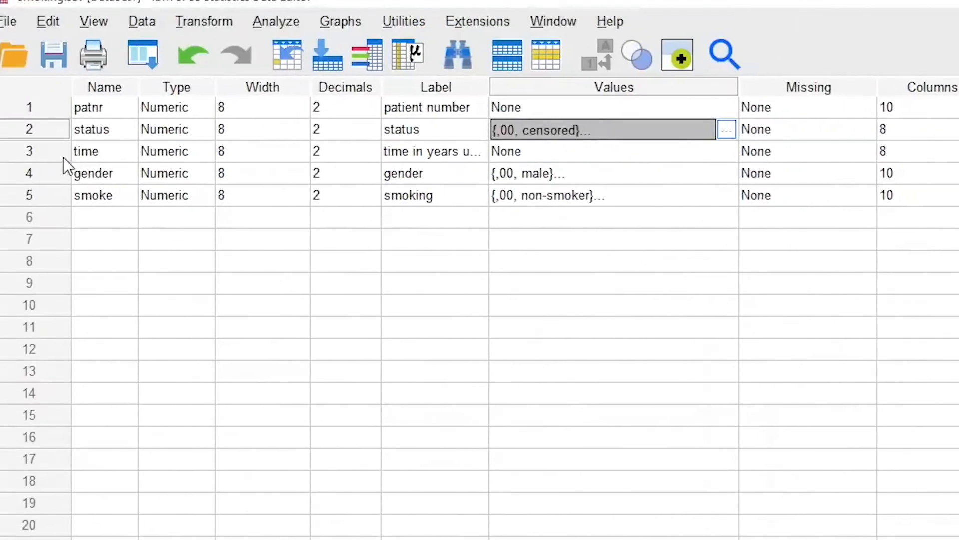
- Review the time variable and check the value labels of the gender and smoke variables
left_click(46, 151)
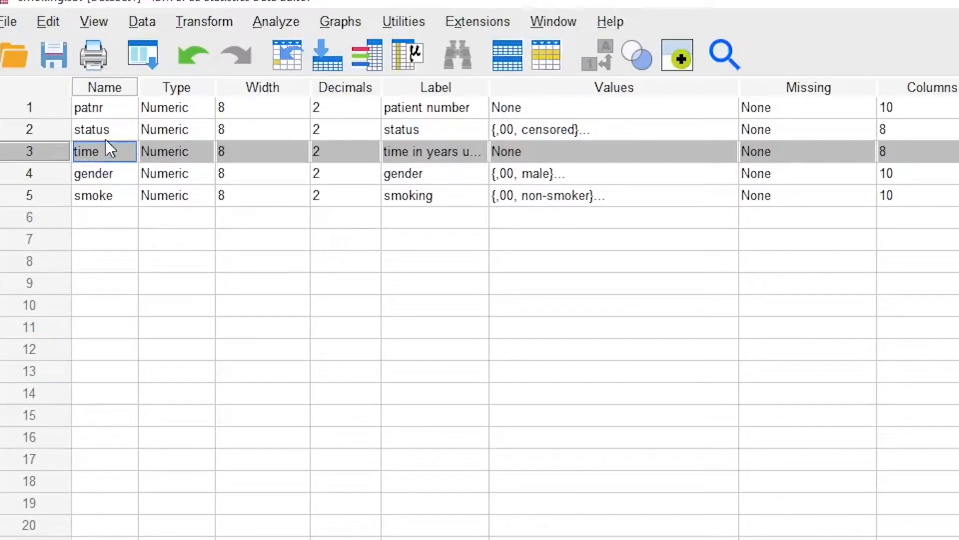
left_click(53, 178)
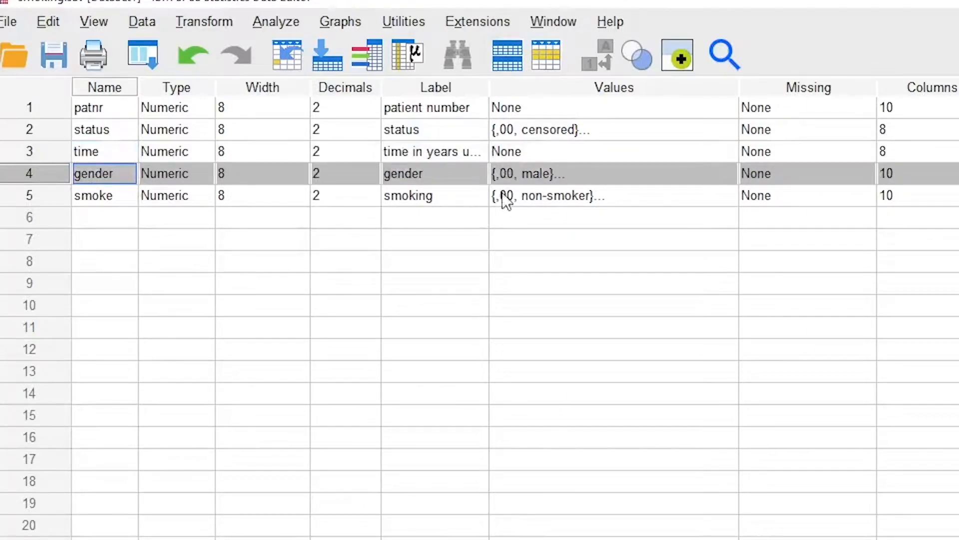
left_click(734, 175)
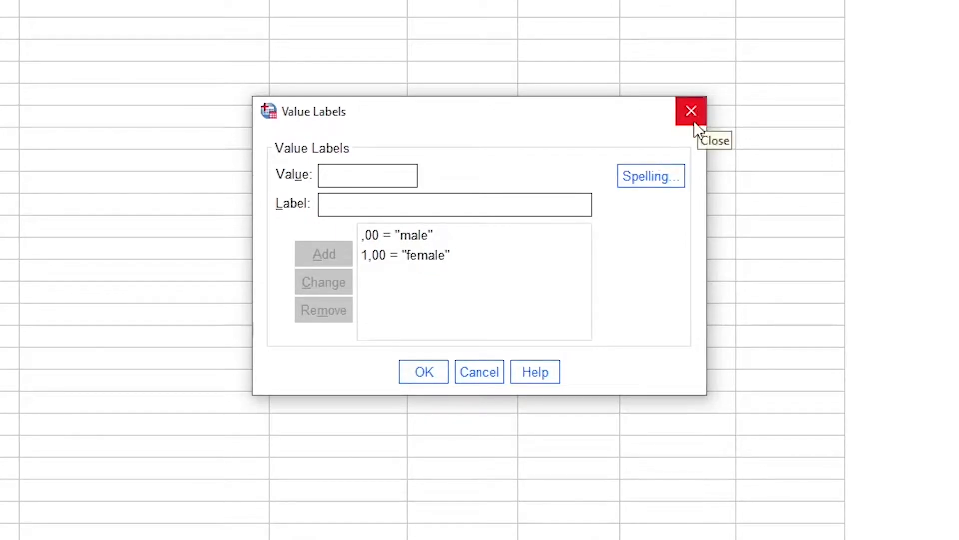
left_click(695, 116)
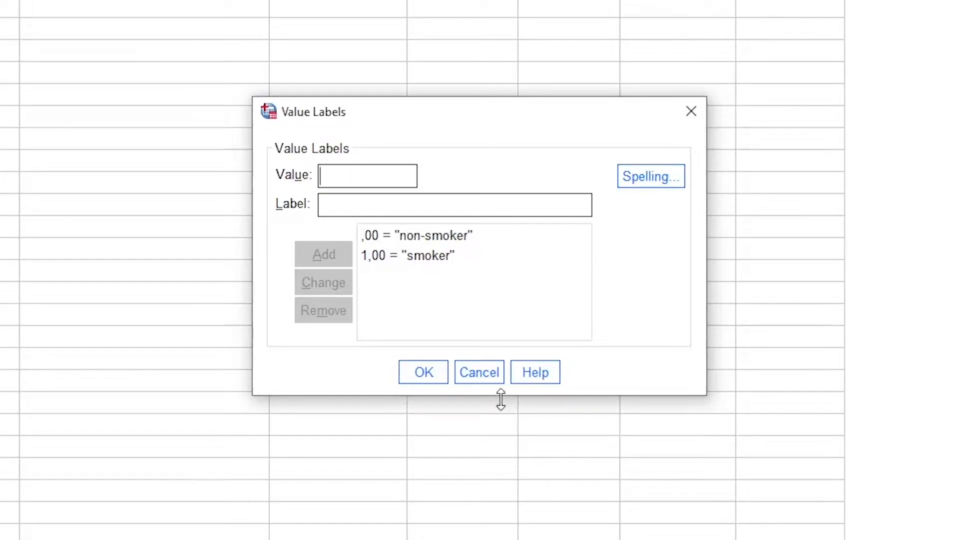
left_click(413, 385)
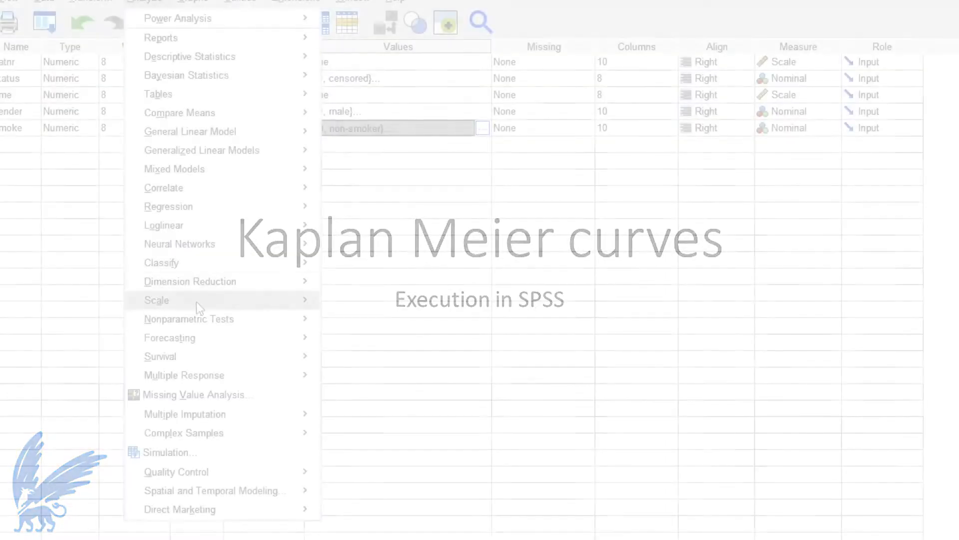
- Set up a Kaplan-Meier survival analysis with time in years until event as the time variable and status as the status variable
mouse_move(208, 360)
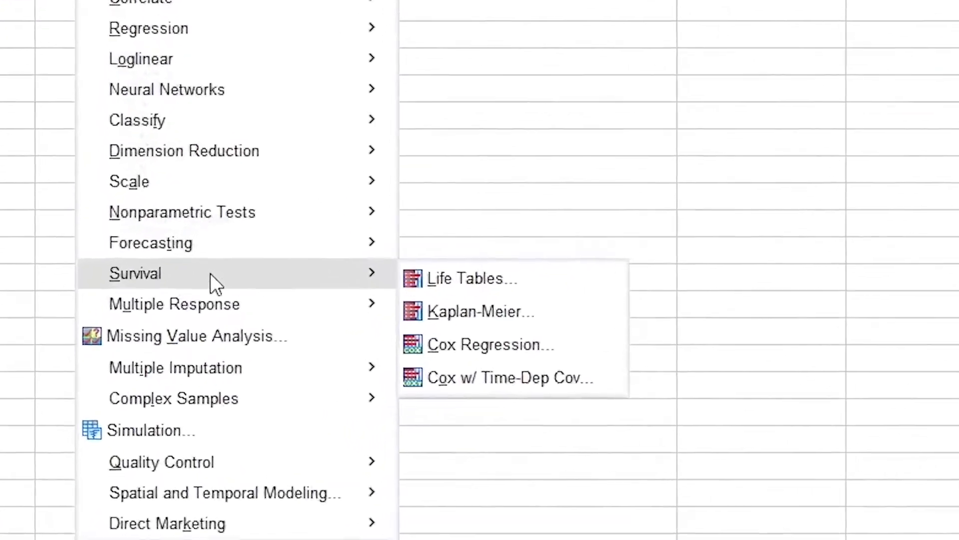
left_click(499, 308)
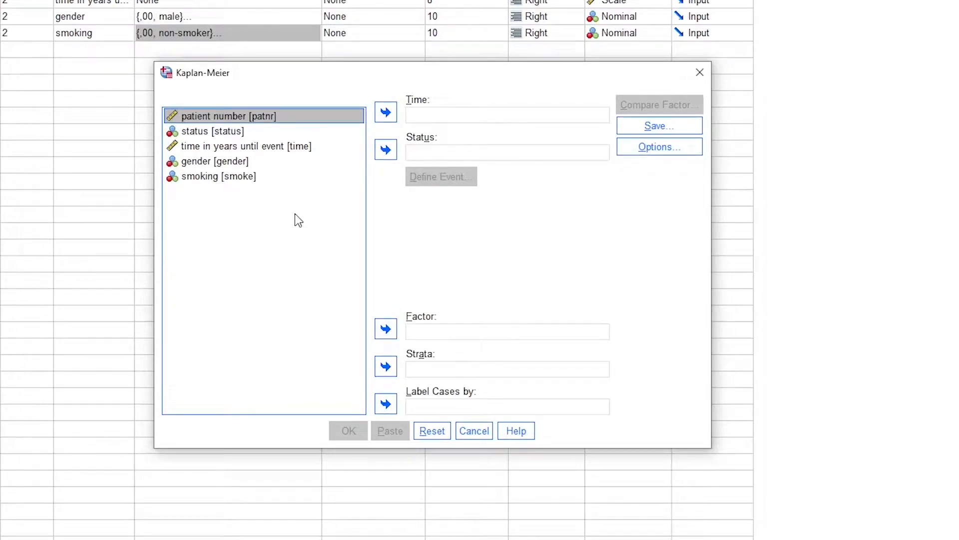
left_click(289, 148)
left_click(385, 111)
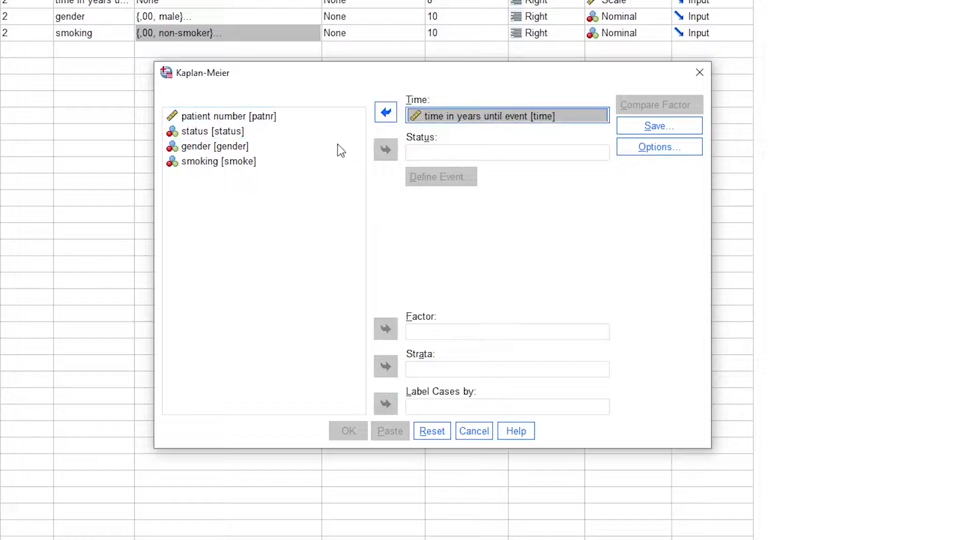
left_click(203, 130)
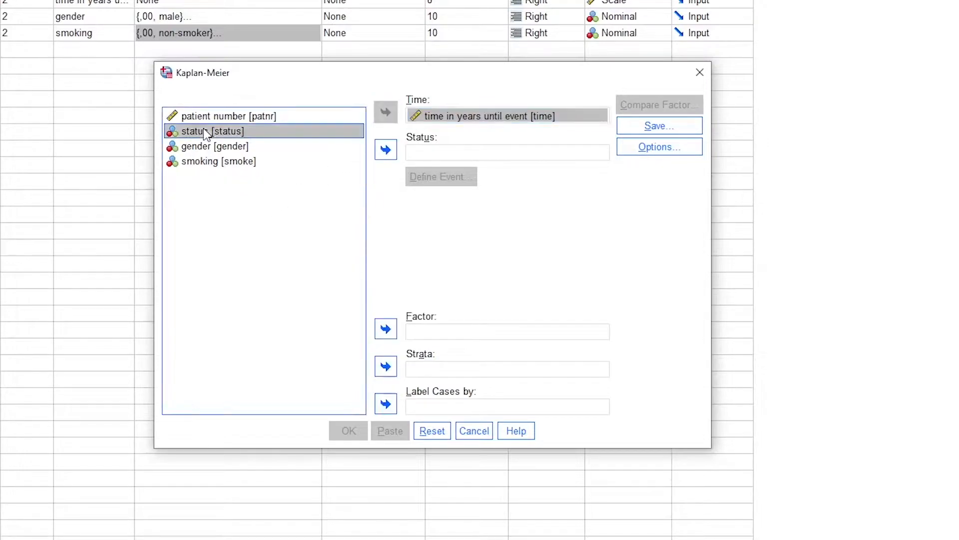
left_click(388, 153)
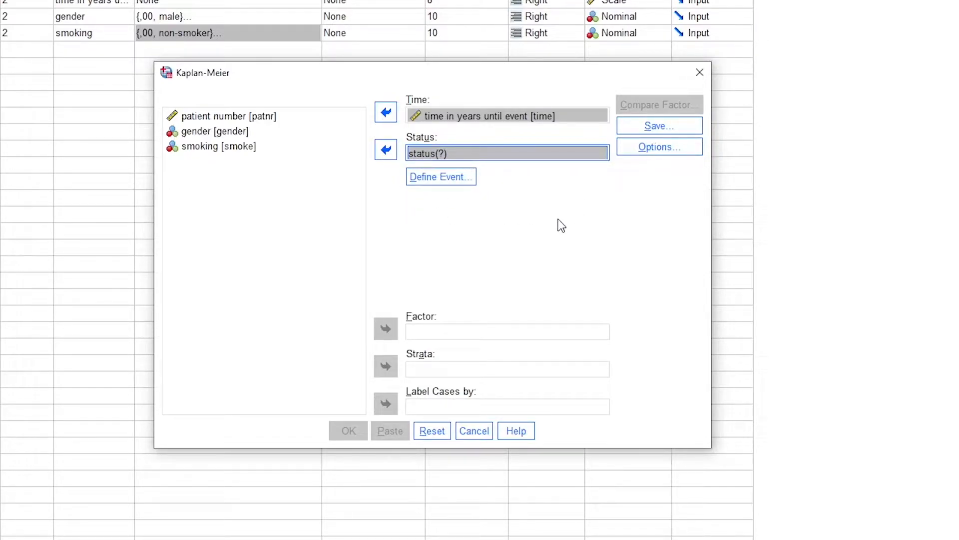
- Define the event for the status variable as the single value 1
left_click(457, 181)
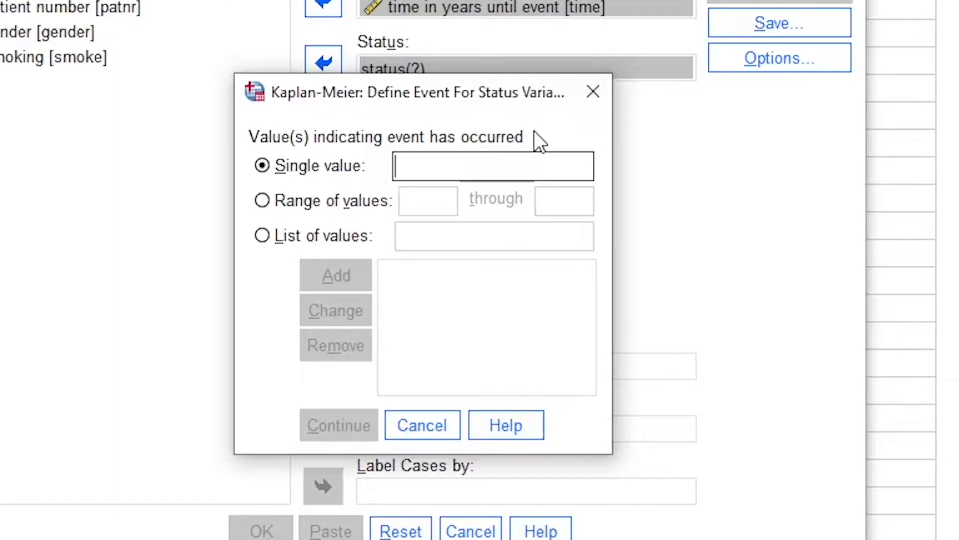
type("1")
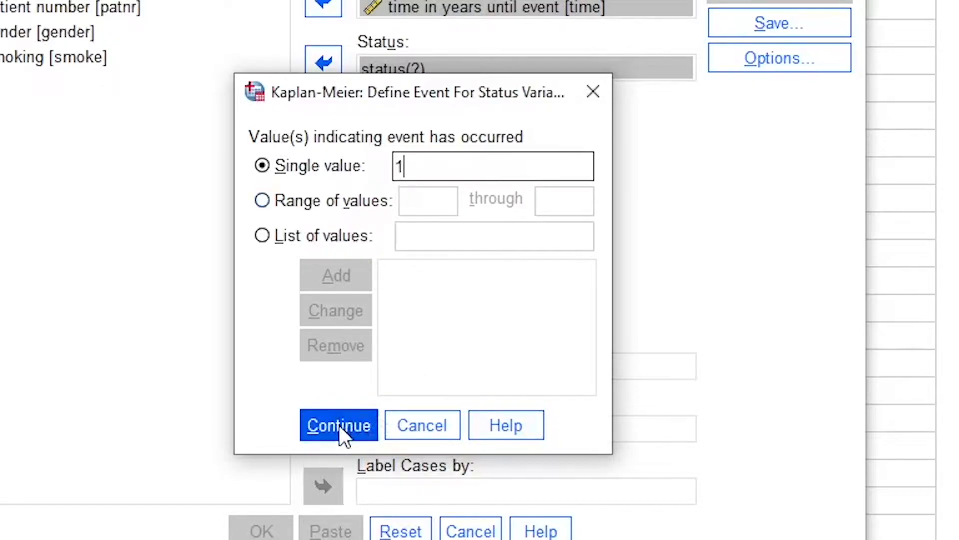
left_click(340, 424)
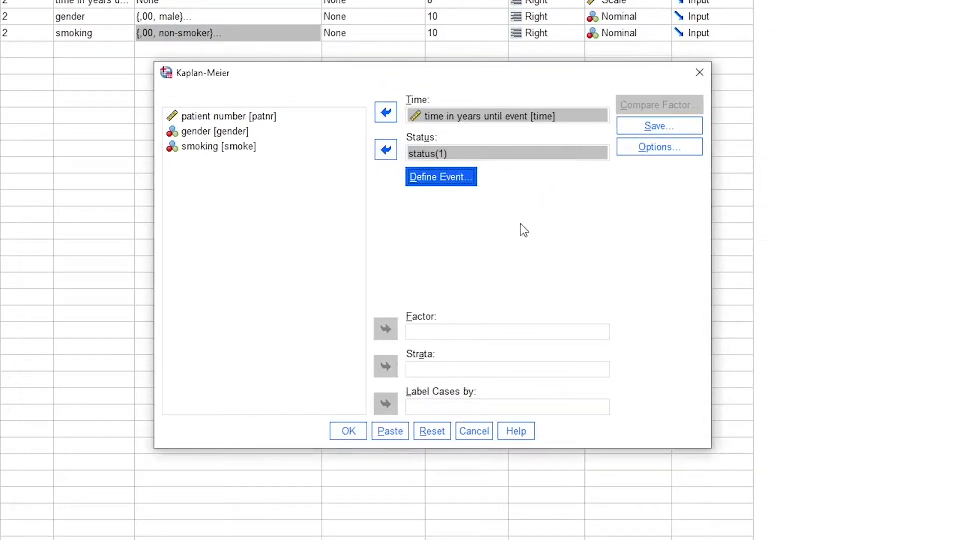
- Add the Survival plot to the Kaplan-Meier analysis options
left_click(656, 153)
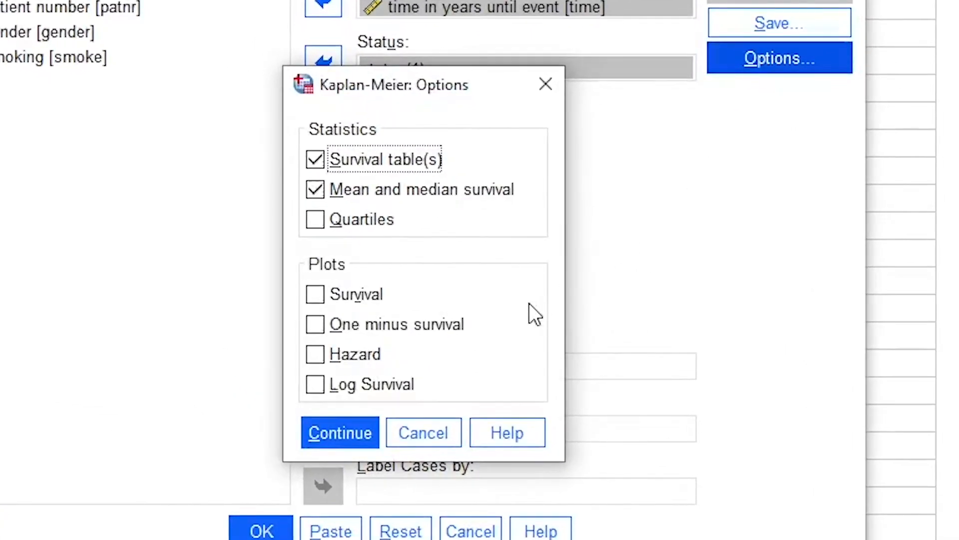
left_click(316, 295)
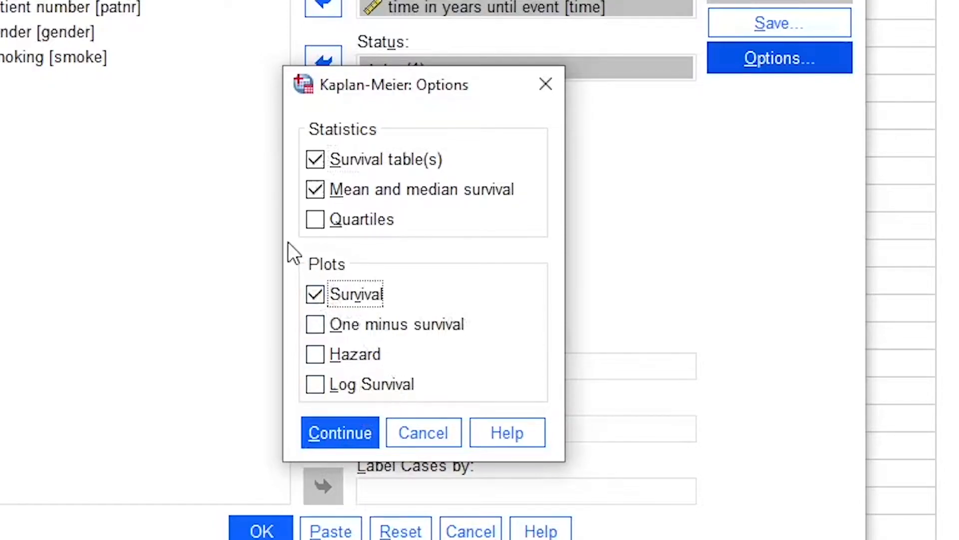
left_click(327, 434)
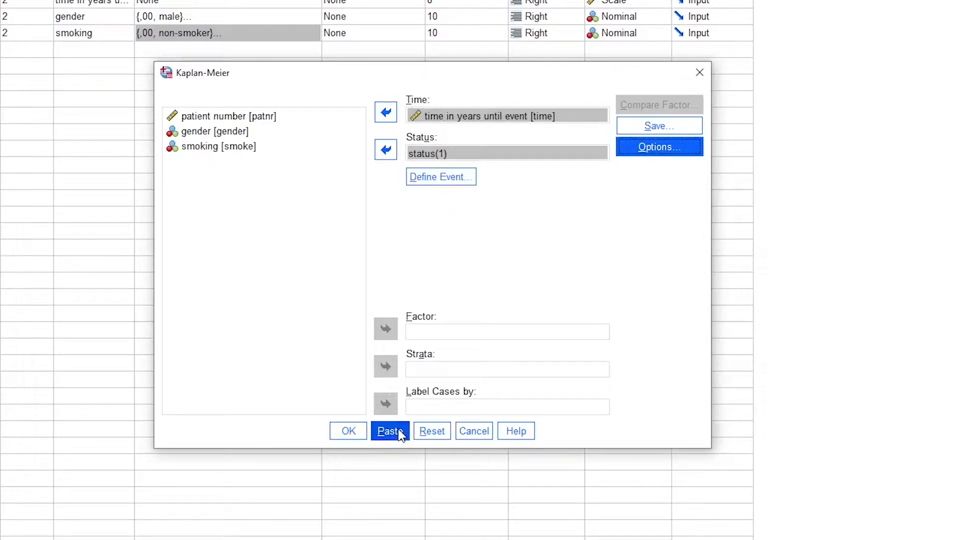
- Paste the Kaplan-Meier analysis as syntax, select the pasted commands in the syntax window and run them
left_click(390, 432)
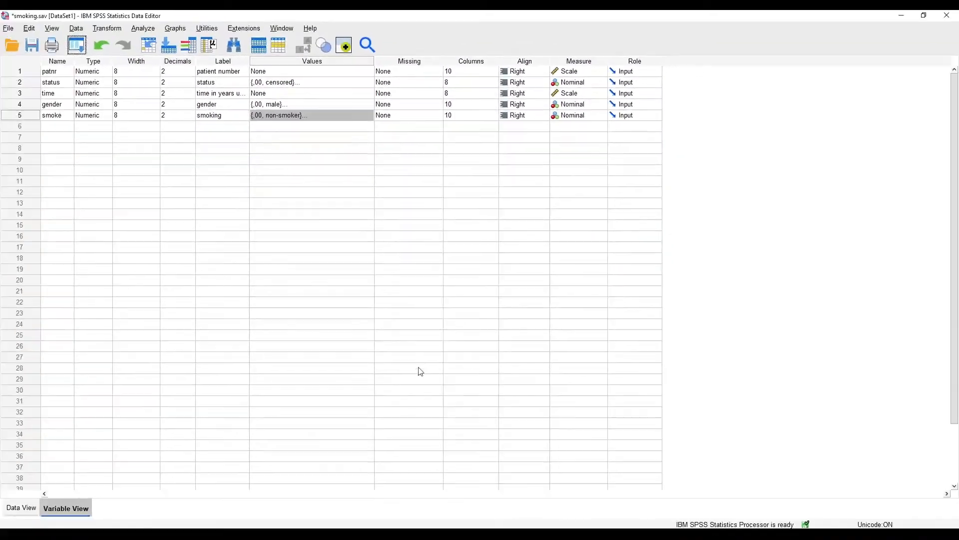
left_click(404, 534)
left_click(404, 497)
left_click_drag(192, 100, 129, 71)
left_click(215, 44)
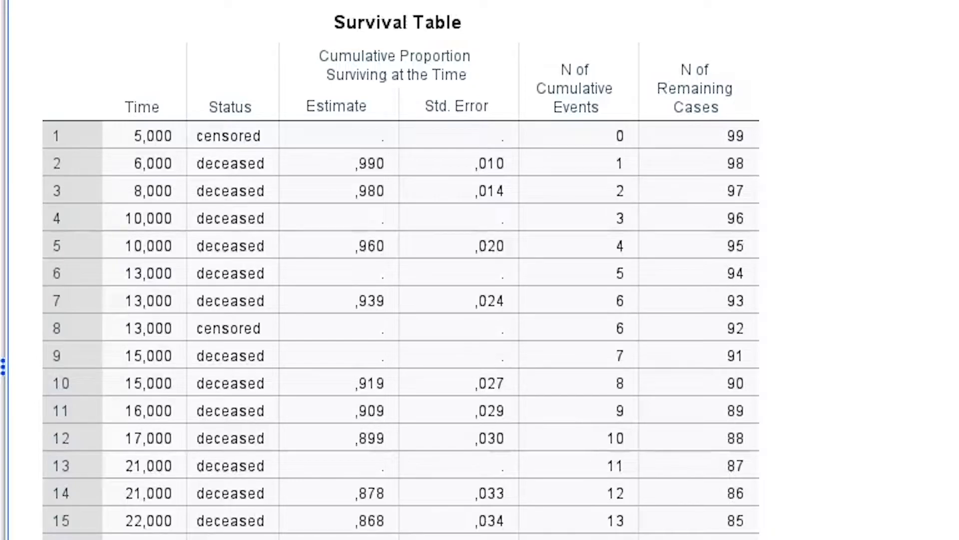
- Examine the first rows of the Survival Table for time, status, cumulative survival estimate and remaining cases
left_click(389, 84)
left_click(719, 159)
left_click(194, 175)
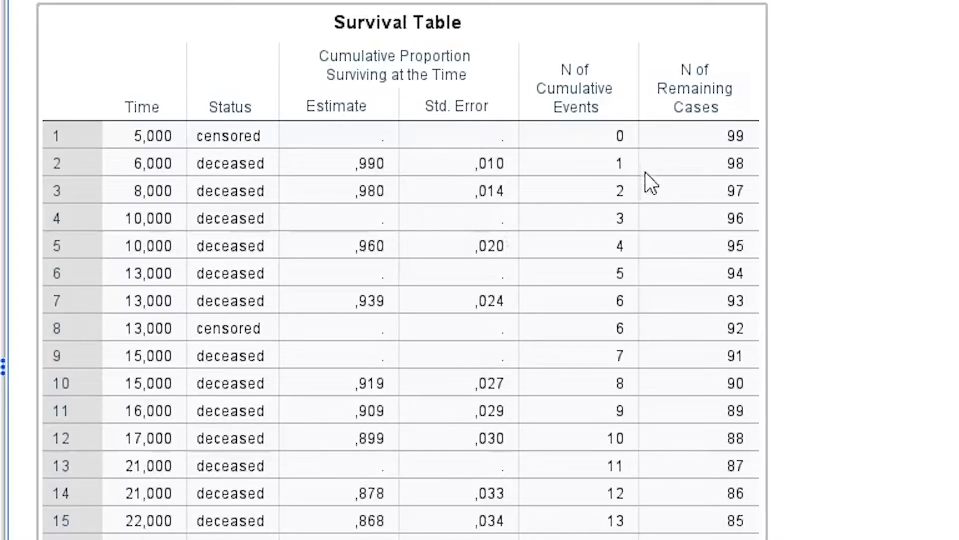
left_click(811, 161)
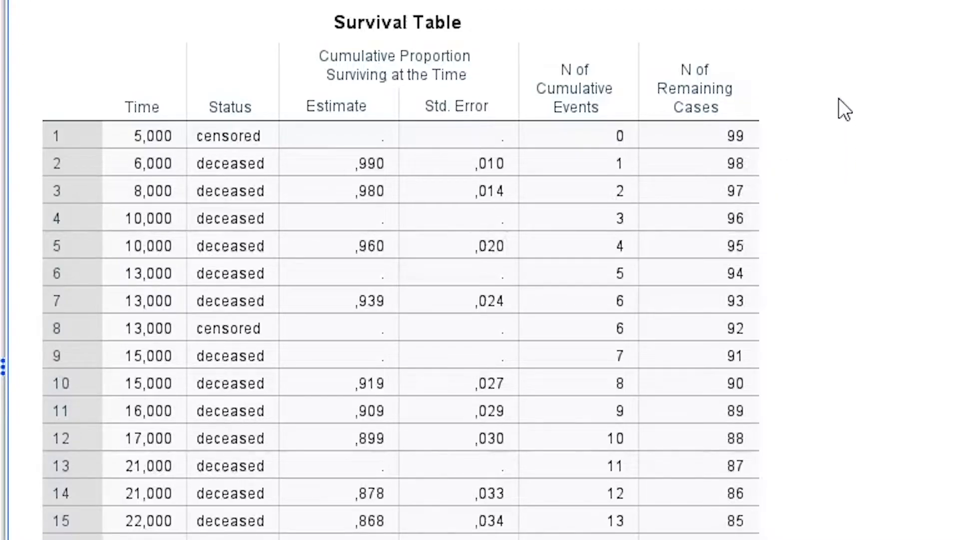
left_click(275, 221)
left_click(764, 240)
left_click(491, 170)
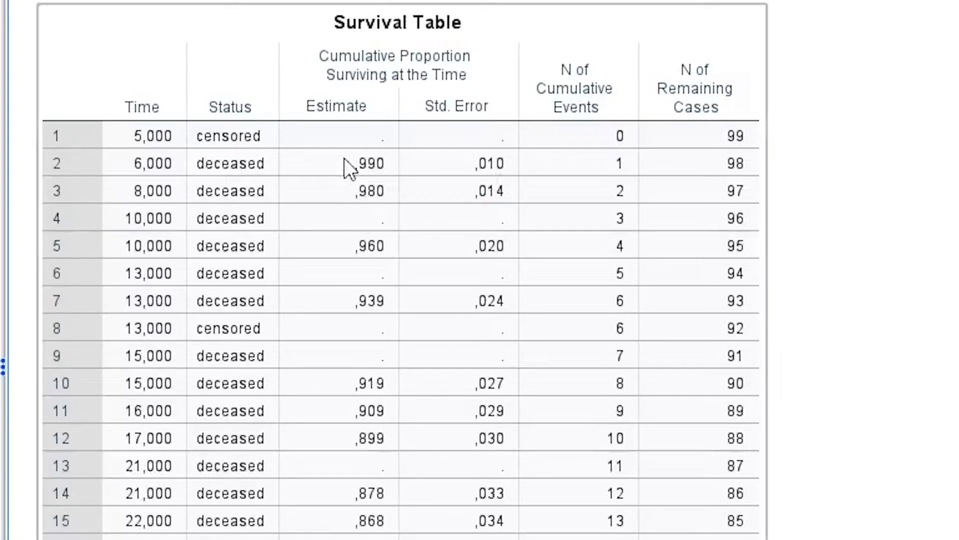
left_click(809, 200)
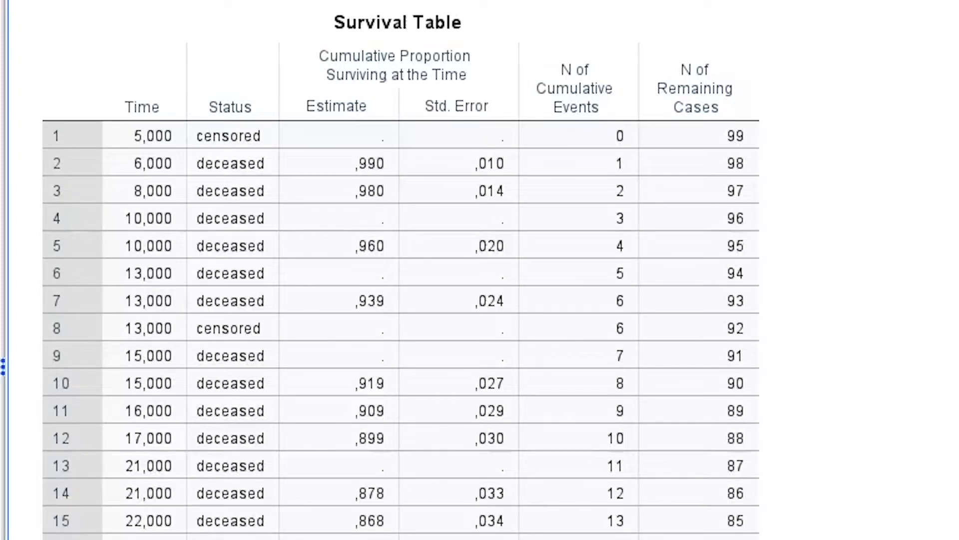
left_click(742, 210)
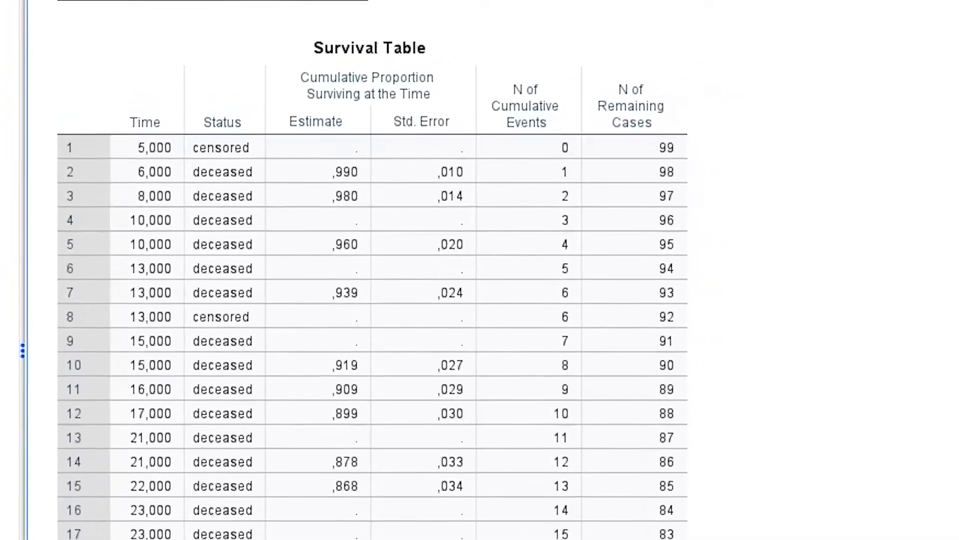
- Read through the whole Survival Table down to the survival time means and medians, and go over its rows again from the start
scroll(472, 228, "down", 3)
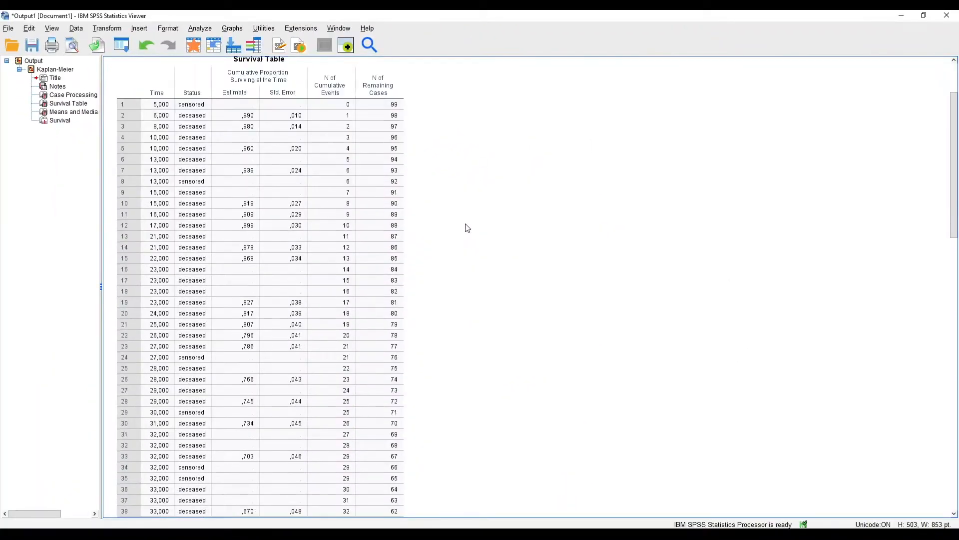
left_click(376, 236)
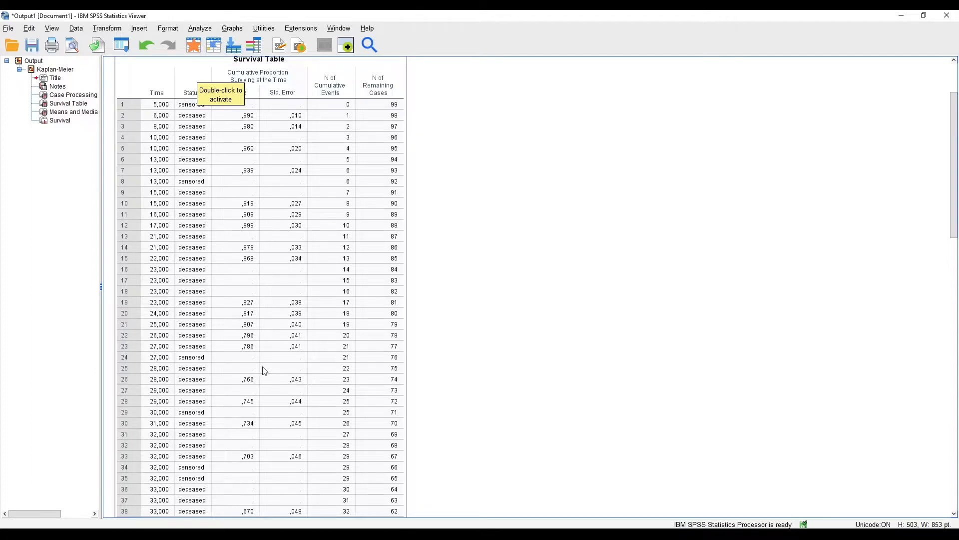
scroll(452, 306, "down", 5)
scroll(455, 308, "down", 12)
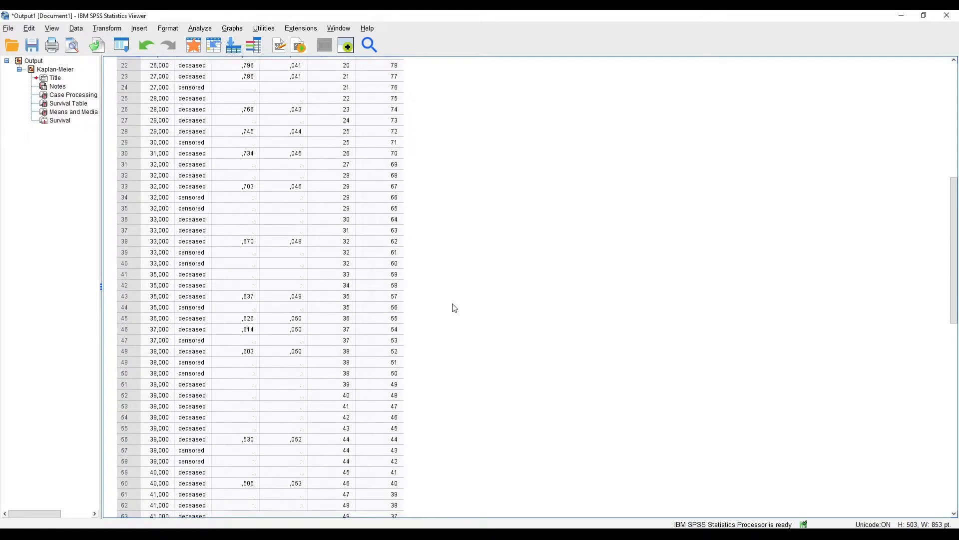
scroll(455, 308, "down", 14)
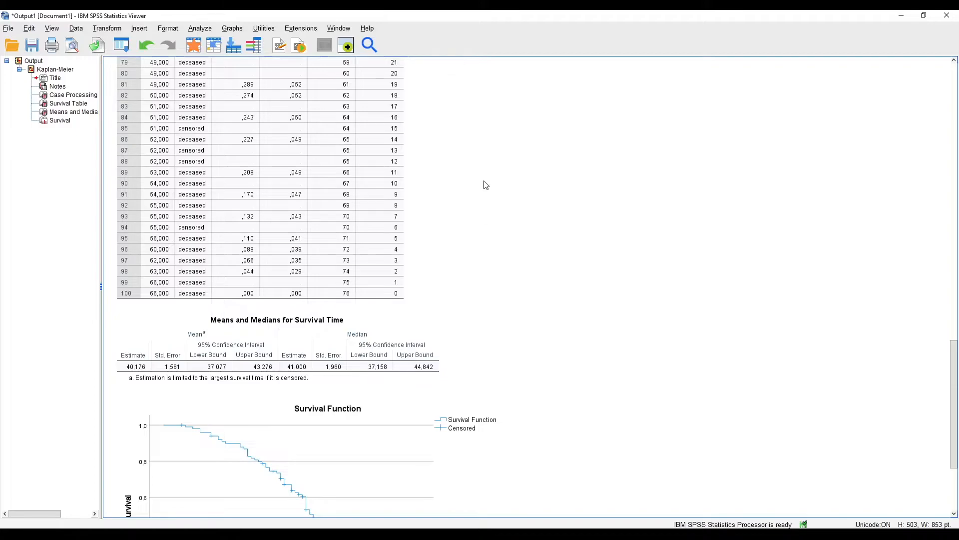
scroll(450, 264, "up", 14)
scroll(405, 165, "up", 16)
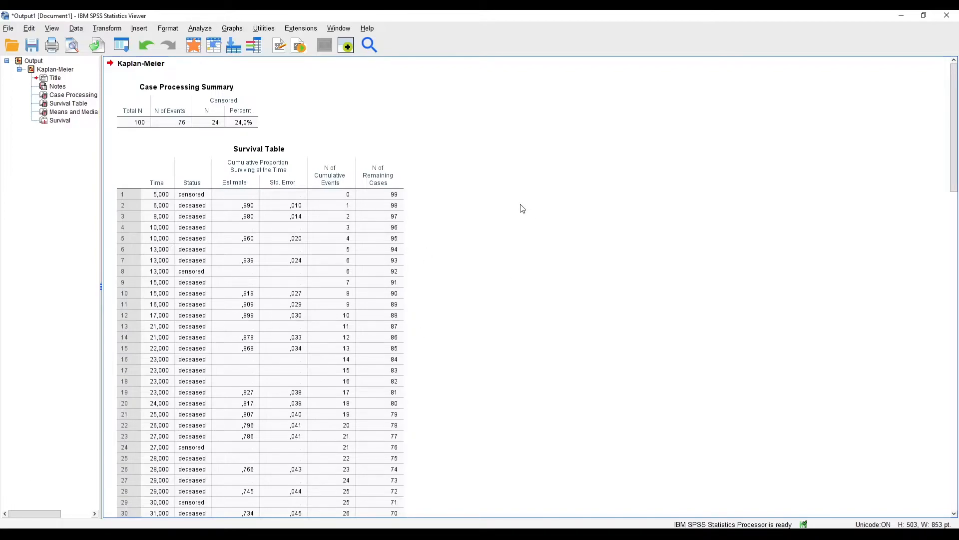
scroll(542, 122, "down", 2)
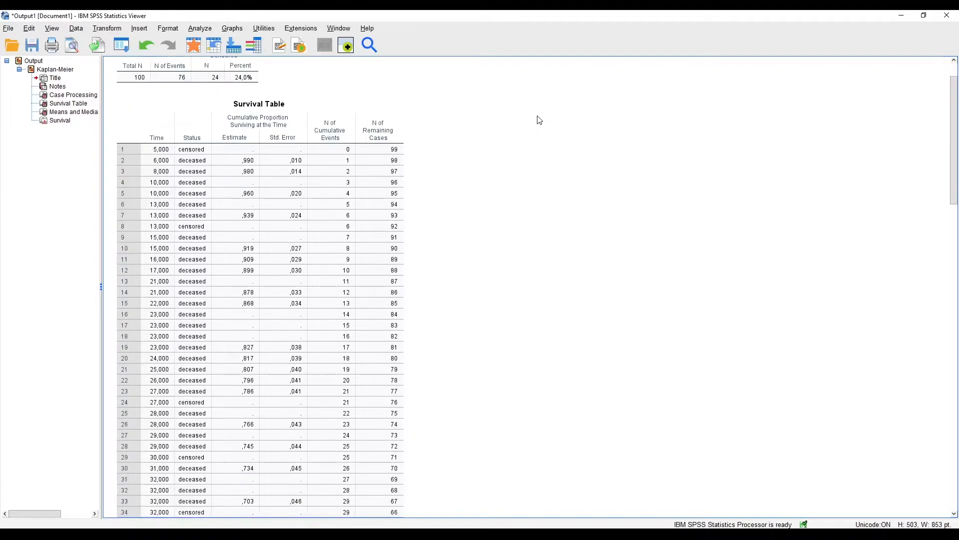
scroll(495, 227, "down", 4)
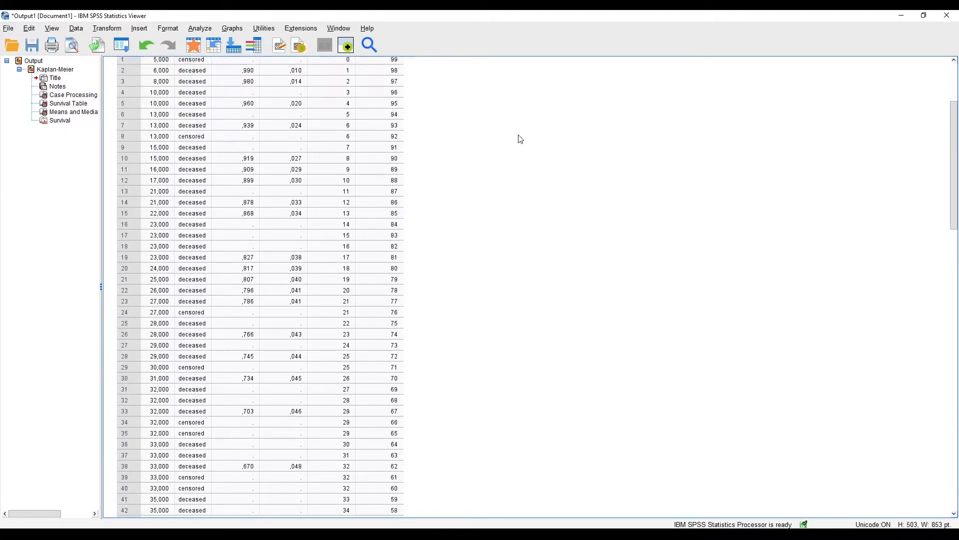
scroll(497, 170, "down", 20)
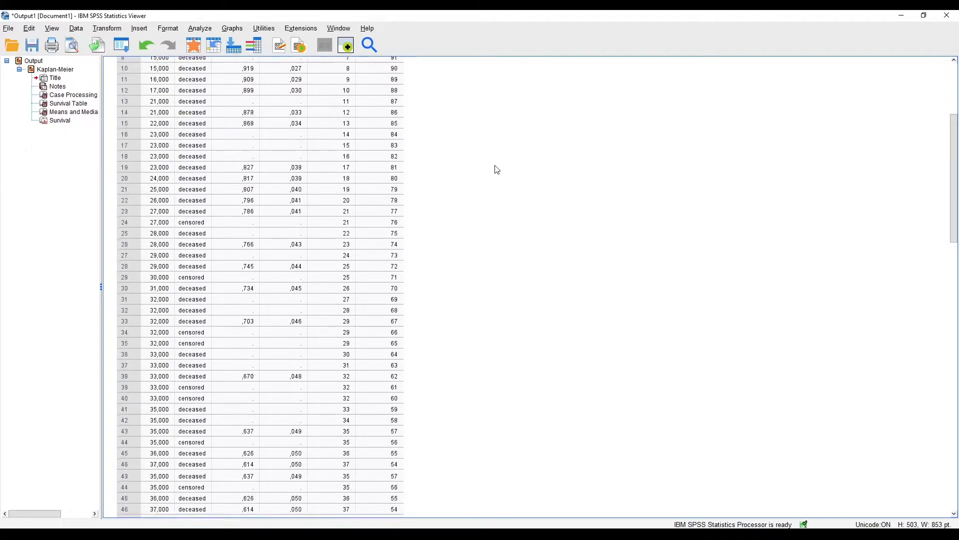
- Examine the Means and Medians for Survival Time table with its confidence intervals and the Survival Function curve
scroll(499, 180, "down", 15)
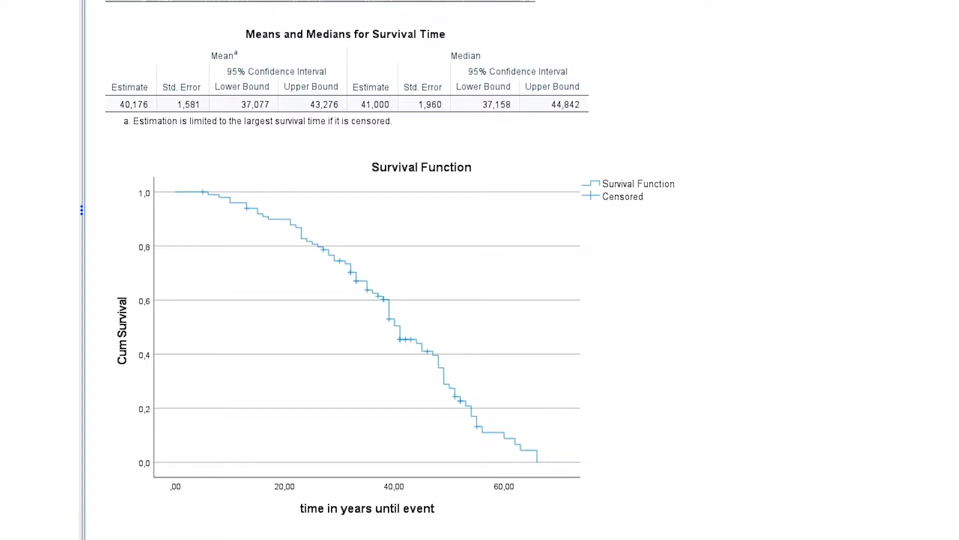
left_click(517, 106)
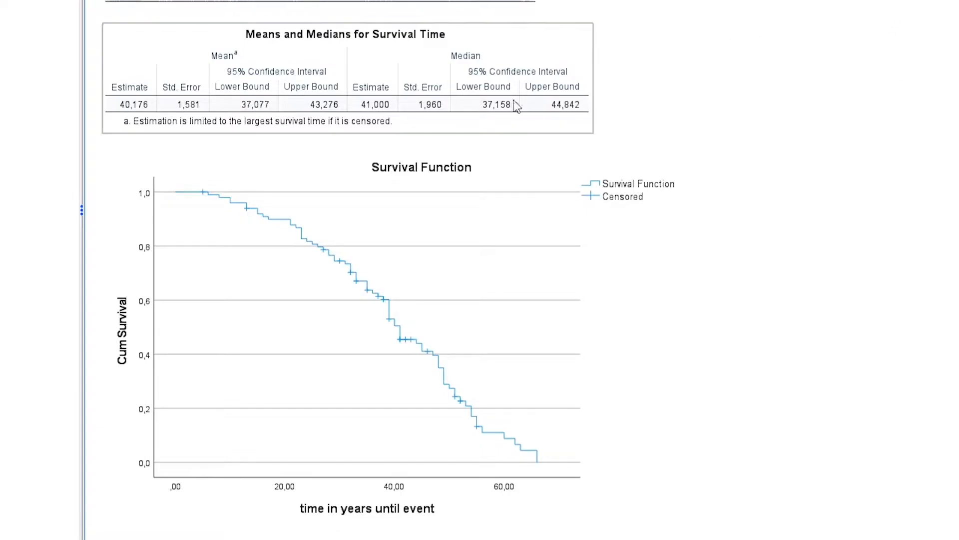
left_click(619, 99)
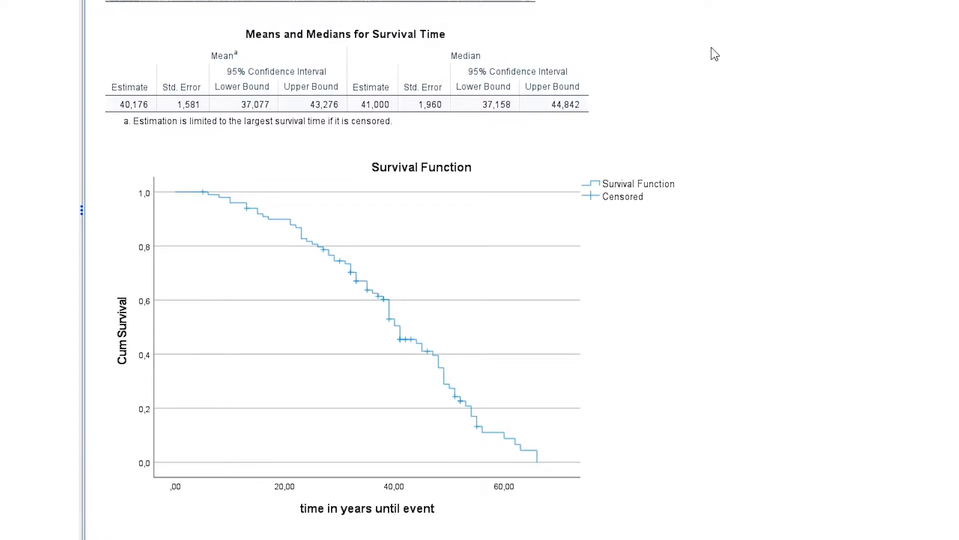
- Set up another Kaplan-Meier analysis with the smoking variable as the factor, keeping time and status(1)
left_click(136, 2)
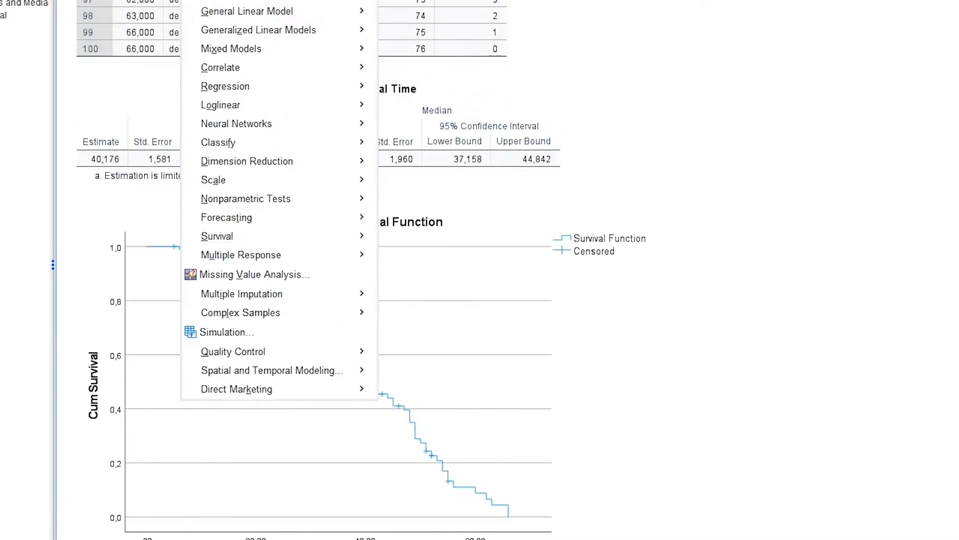
mouse_move(369, 180)
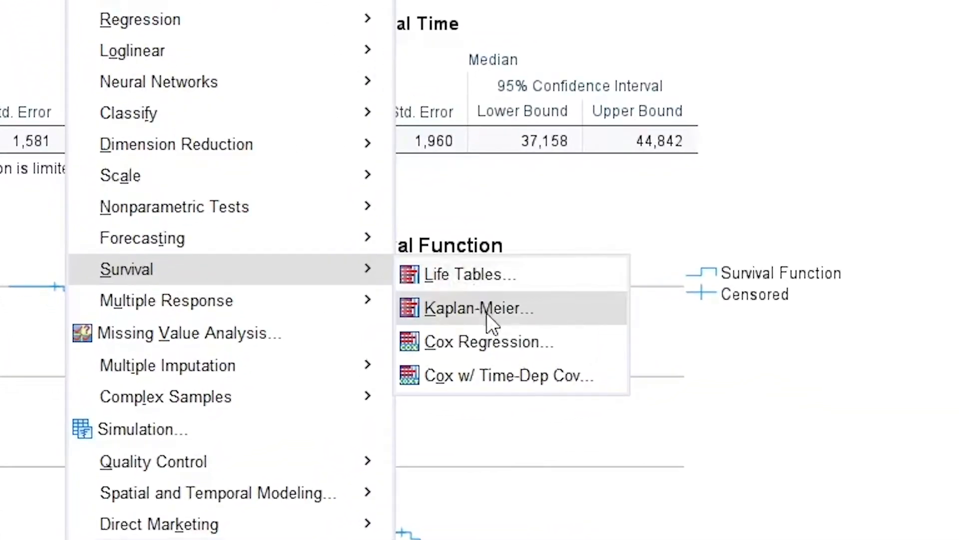
left_click(418, 361)
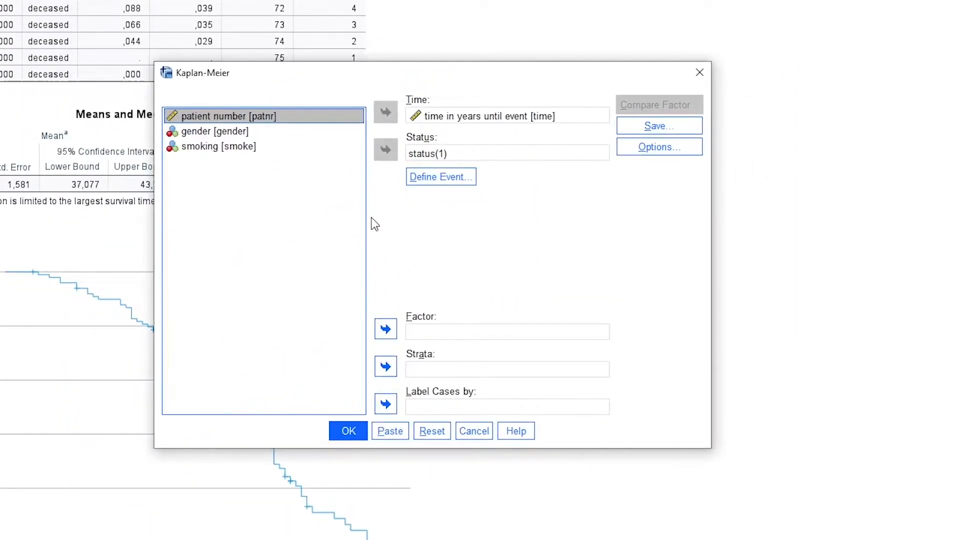
left_click(233, 147)
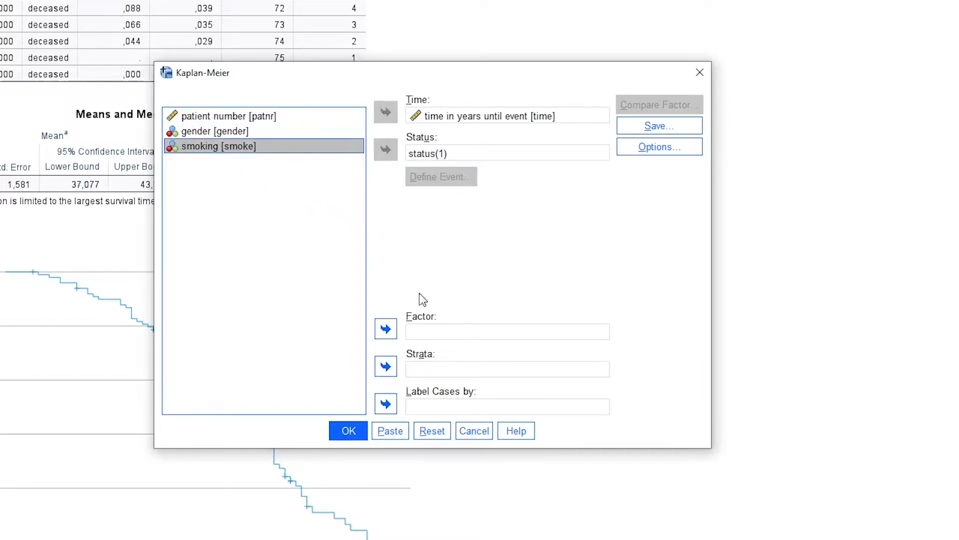
left_click(386, 332)
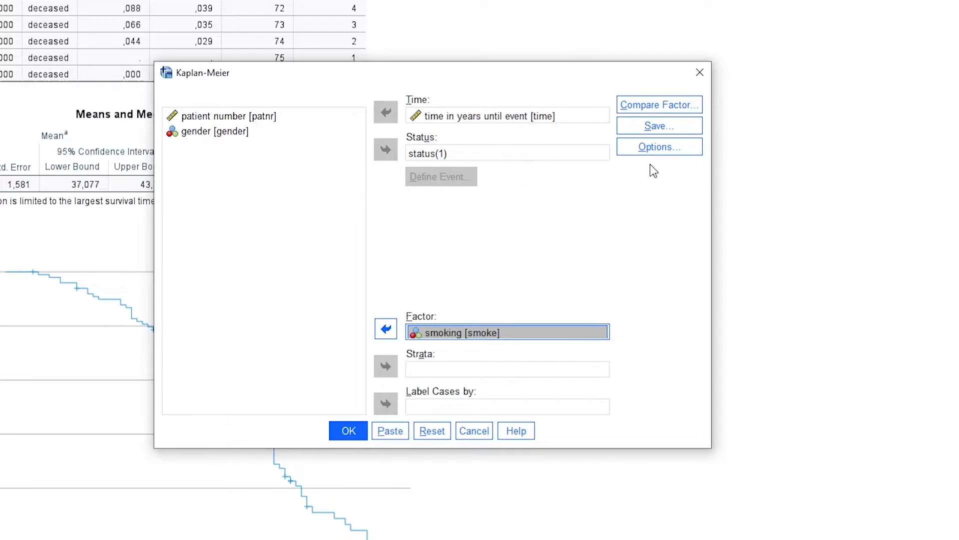
- Request the Log rank test, pooled over strata, for comparing the smoking factor levels
left_click(659, 104)
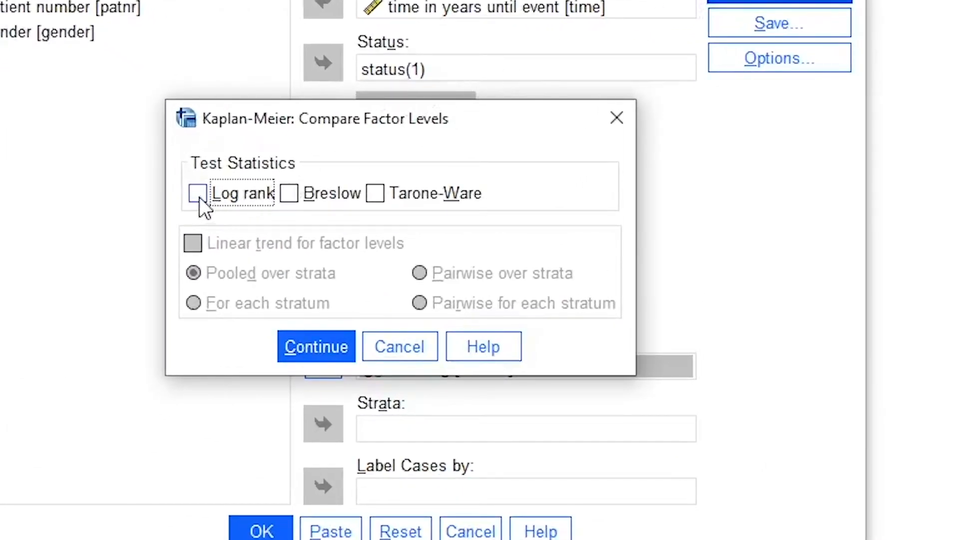
left_click(198, 194)
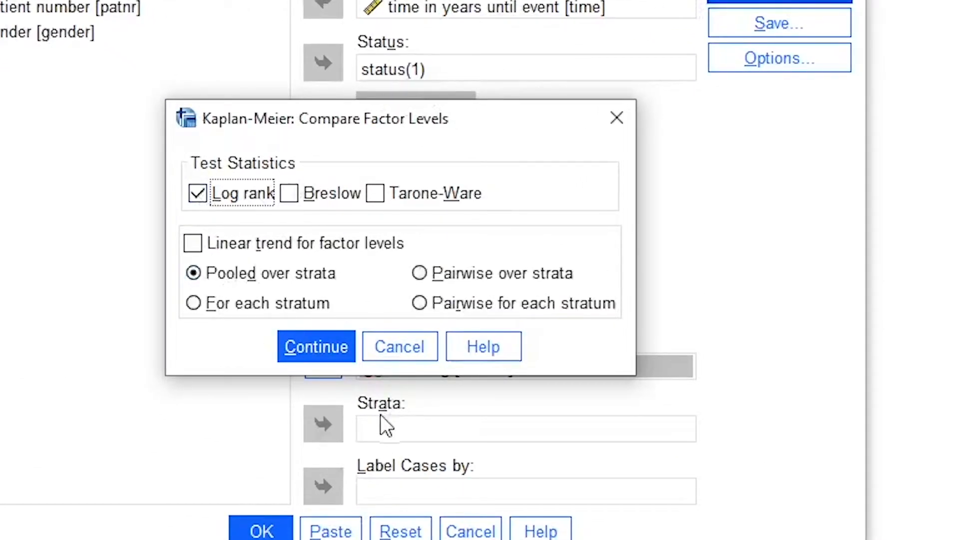
left_click(313, 346)
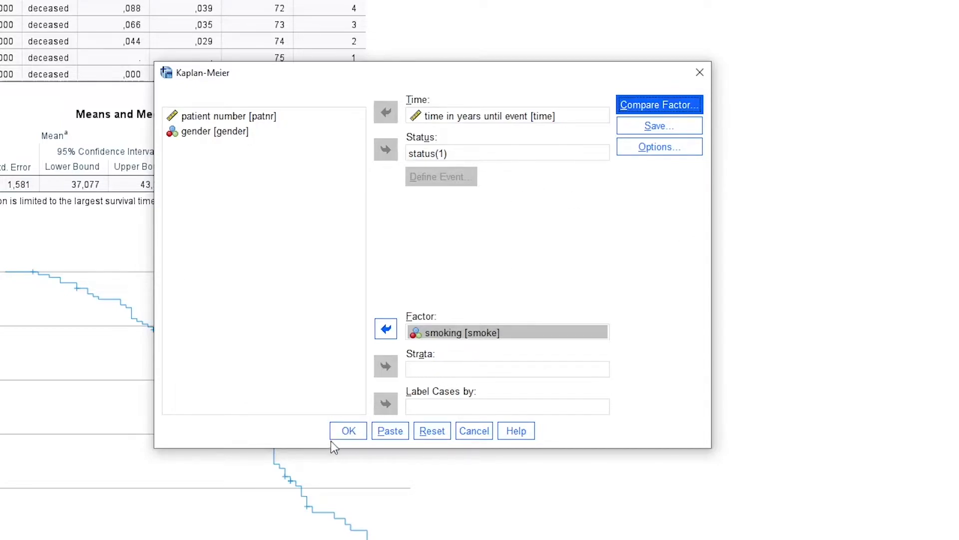
- Paste the Kaplan-Meier analysis by smoking as syntax, select the new KM time BY smoke commands and run them
left_click(390, 430)
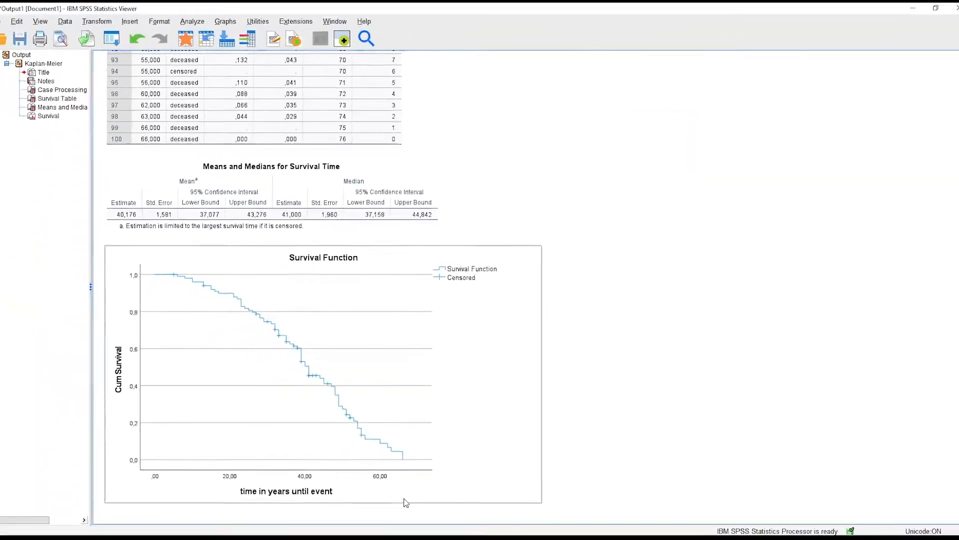
mouse_move(395, 533)
left_click(400, 492)
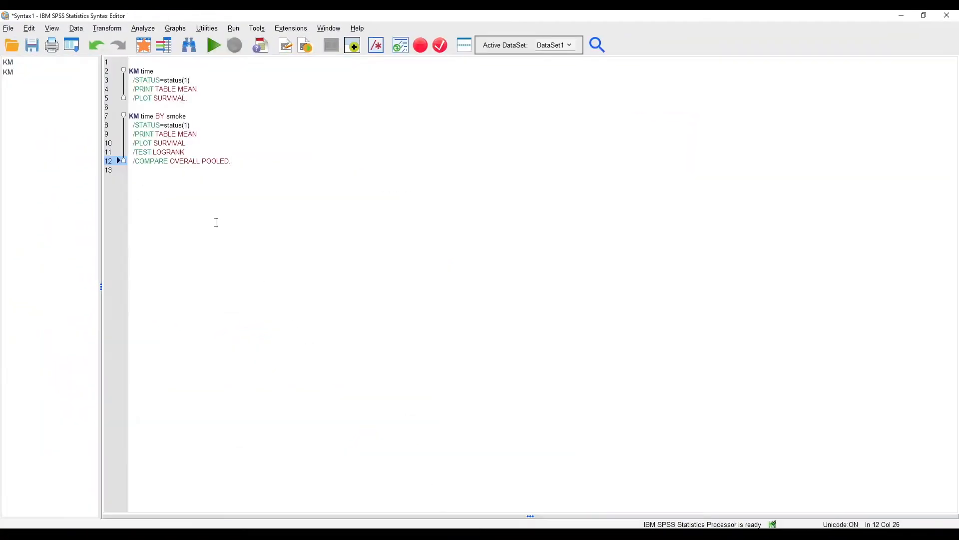
left_click_drag(206, 144, 128, 113)
left_click(213, 45)
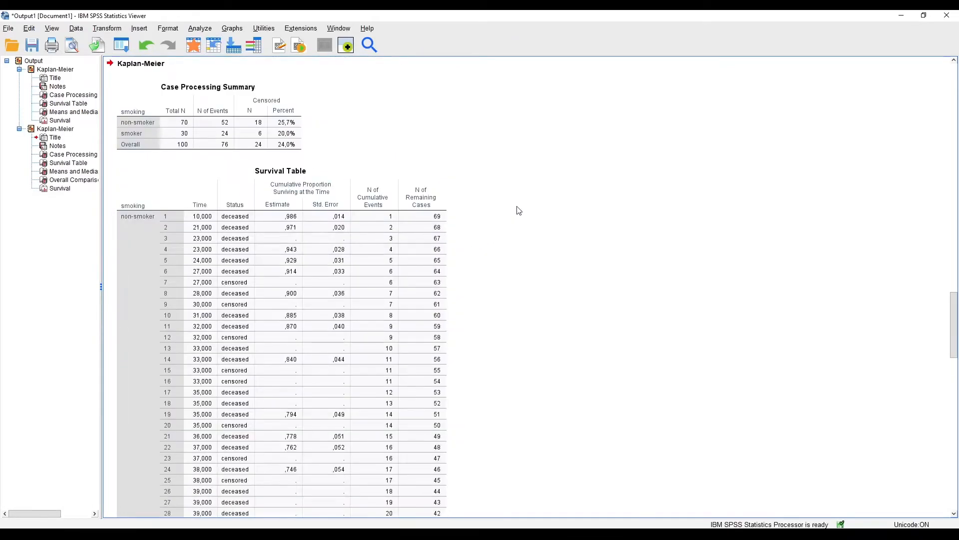
- Examine the Case Processing Summary for the events and censored cases among non-smokers and smokers
left_click(261, 152)
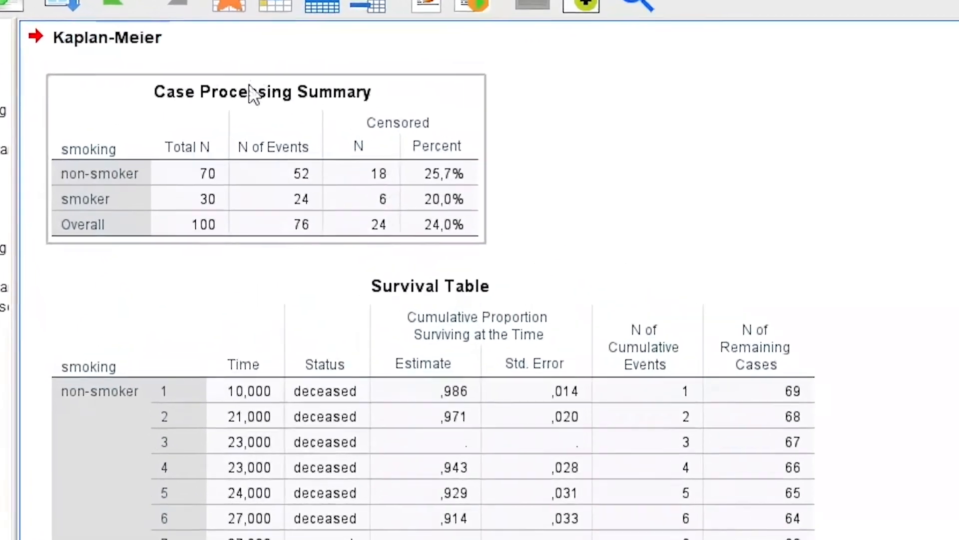
left_click(188, 260)
left_click(191, 199)
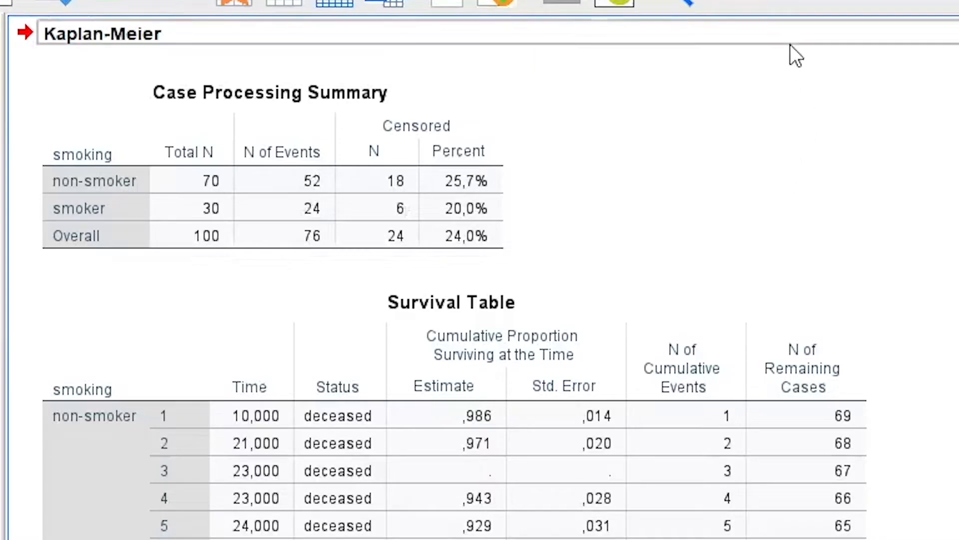
- Look through the Survival Table for non-smokers and smokers down to the means, medians and overall comparison
scroll(810, 287, "down", 3)
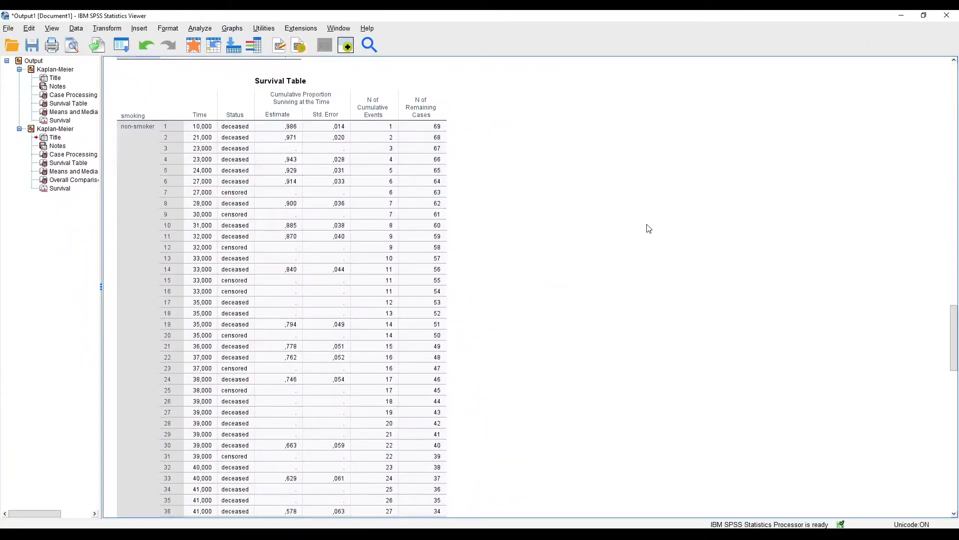
scroll(646, 229, "down", 10)
scroll(641, 217, "down", 5)
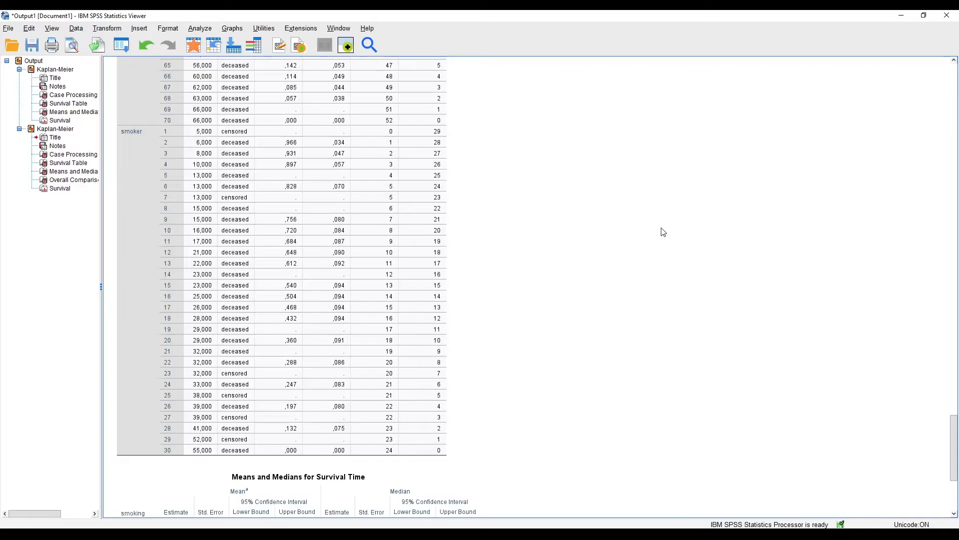
scroll(664, 219, "down", 4)
scroll(664, 206, "down", 8)
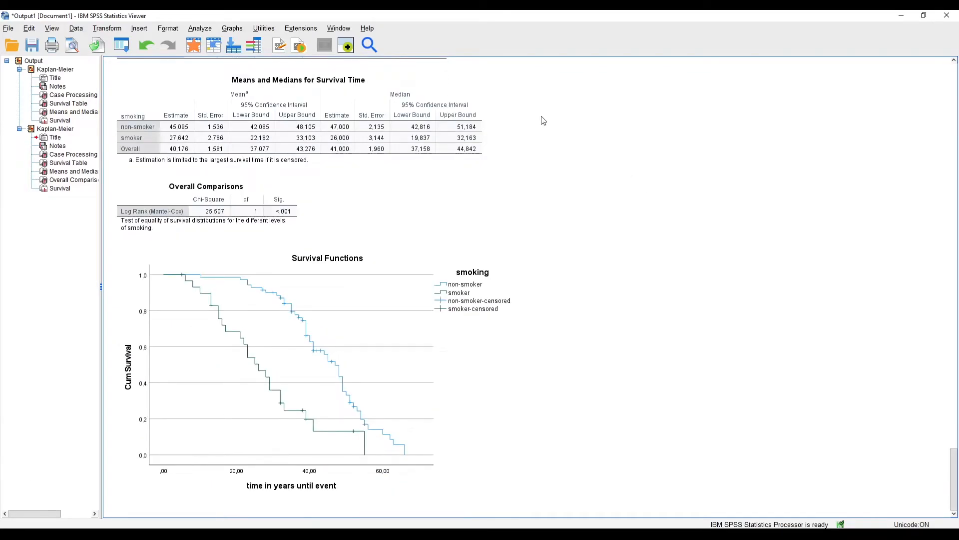
- Compare smokers and non-smokers in the survival time means and medians, the Log Rank test and the Survival Functions chart
left_click(400, 310)
left_click(751, 325)
left_click(480, 270)
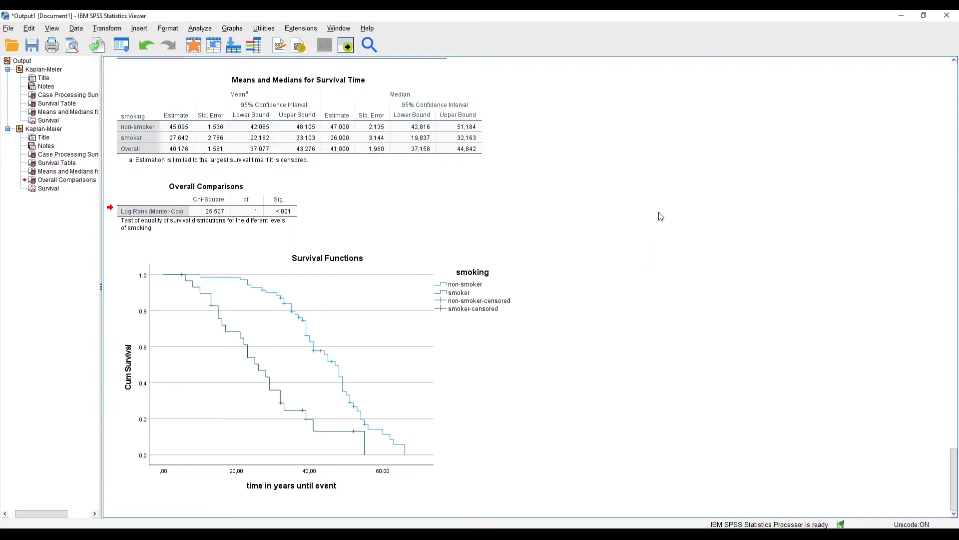
left_click(447, 348)
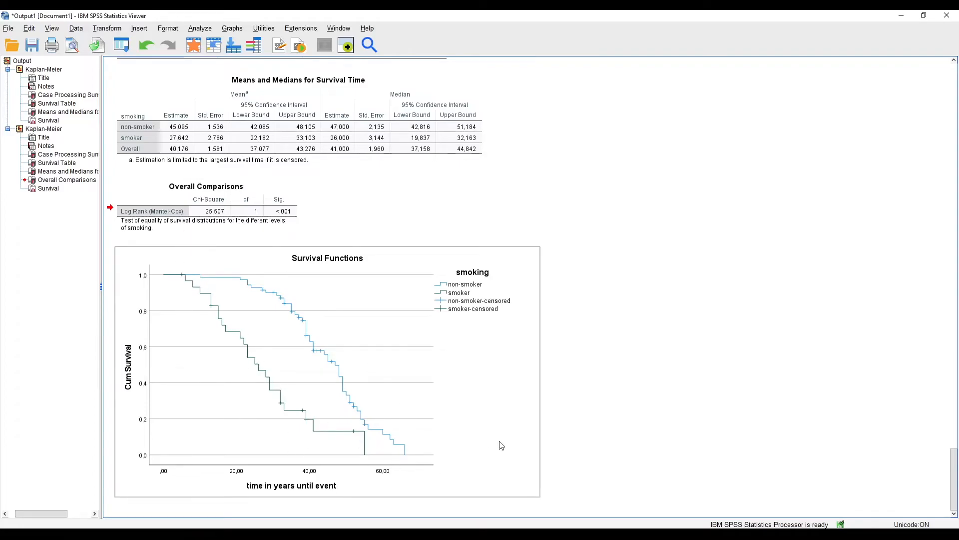
left_click(695, 325)
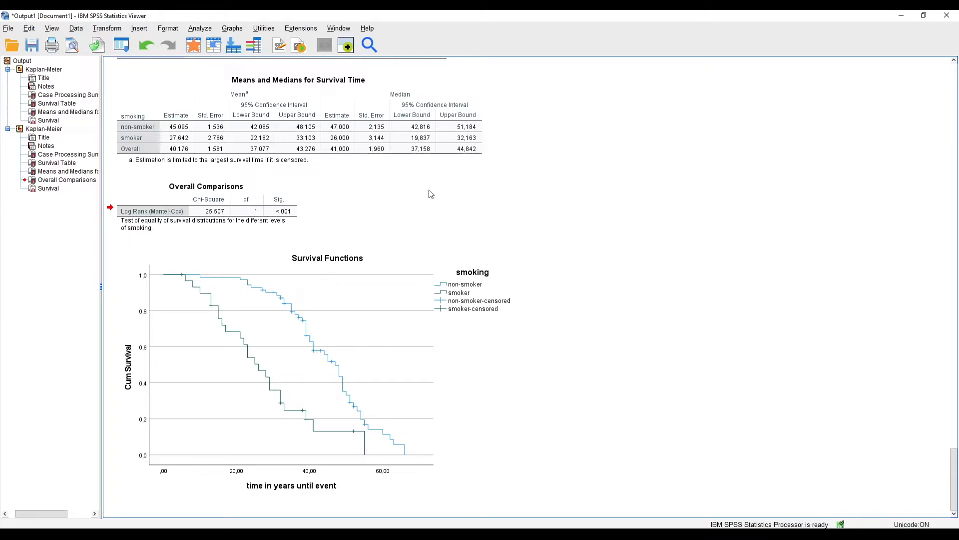
- Start a Cox Regression and assign time in years until event as its time variable
left_click(207, 29)
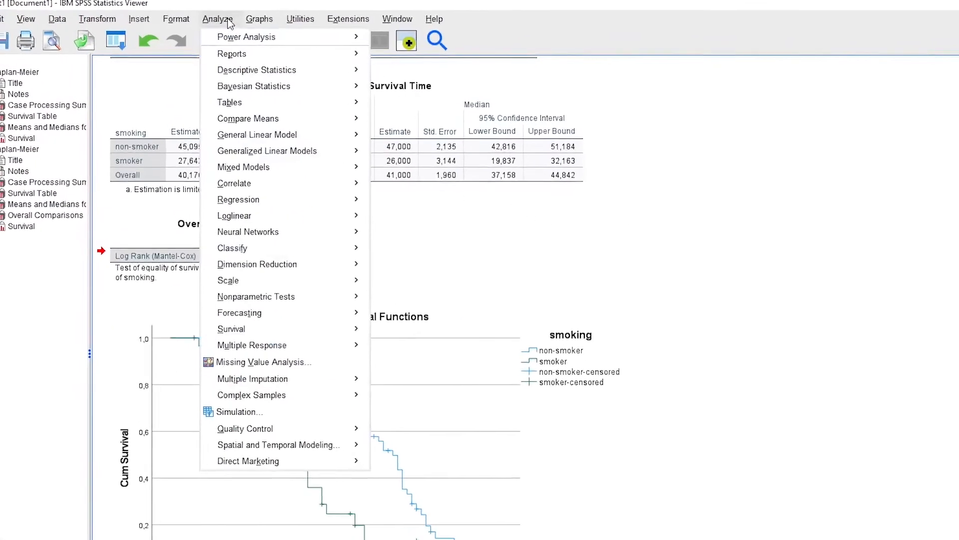
mouse_move(306, 328)
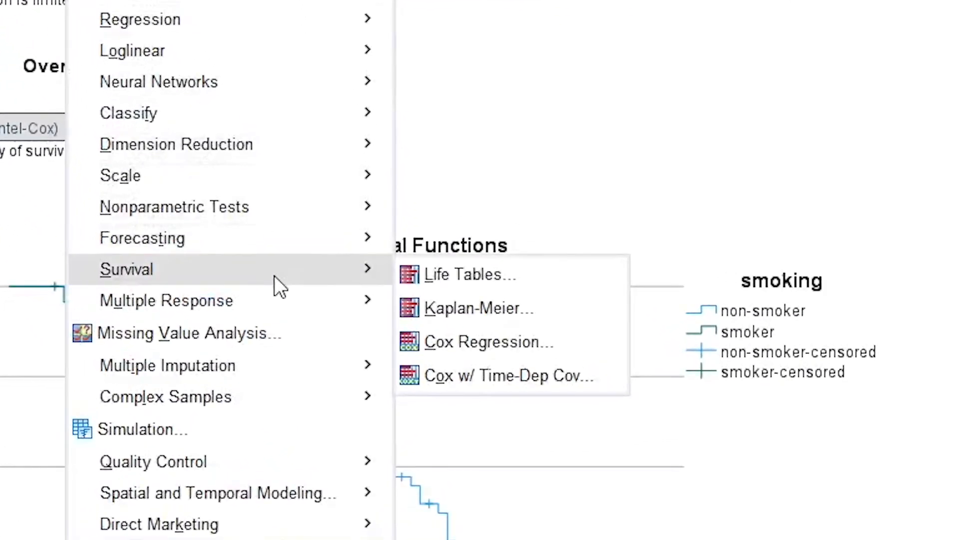
left_click(470, 343)
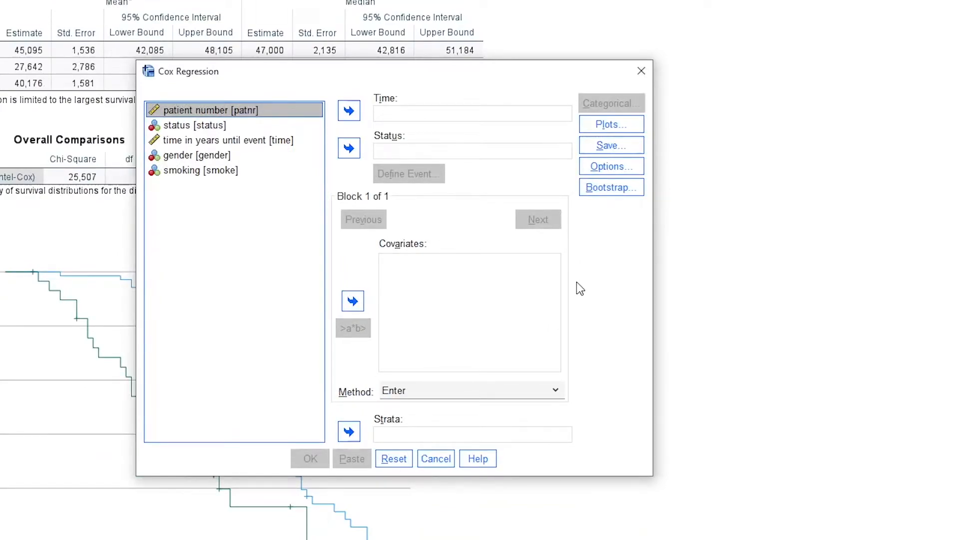
left_click(218, 140)
left_click(348, 110)
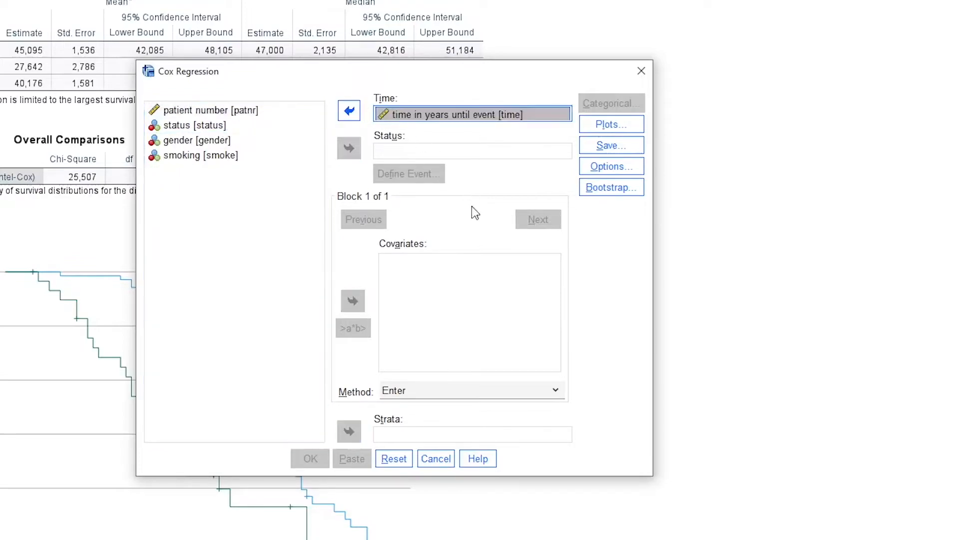
- Assign status as the Cox Regression's status variable and define the single value 1 as the event
left_click(195, 125)
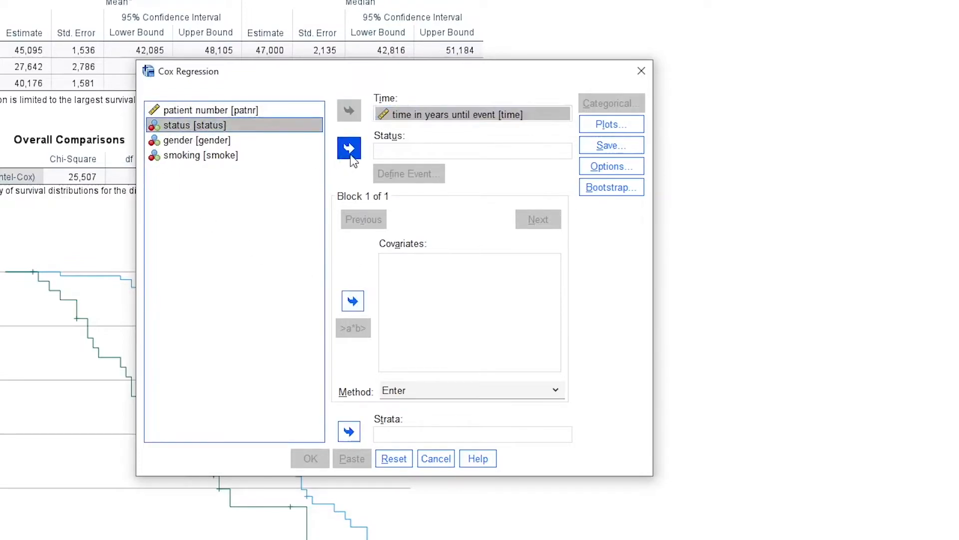
left_click(350, 149)
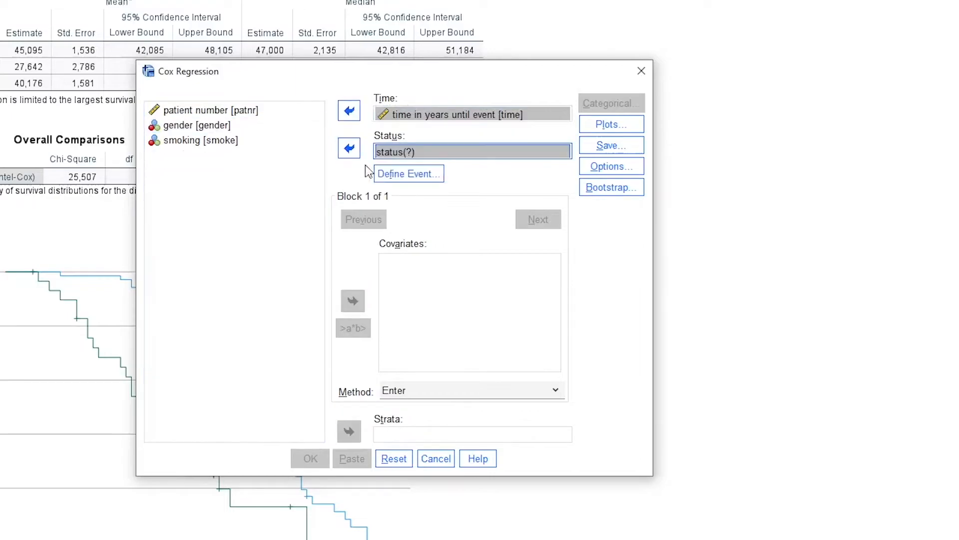
left_click(415, 174)
type("1")
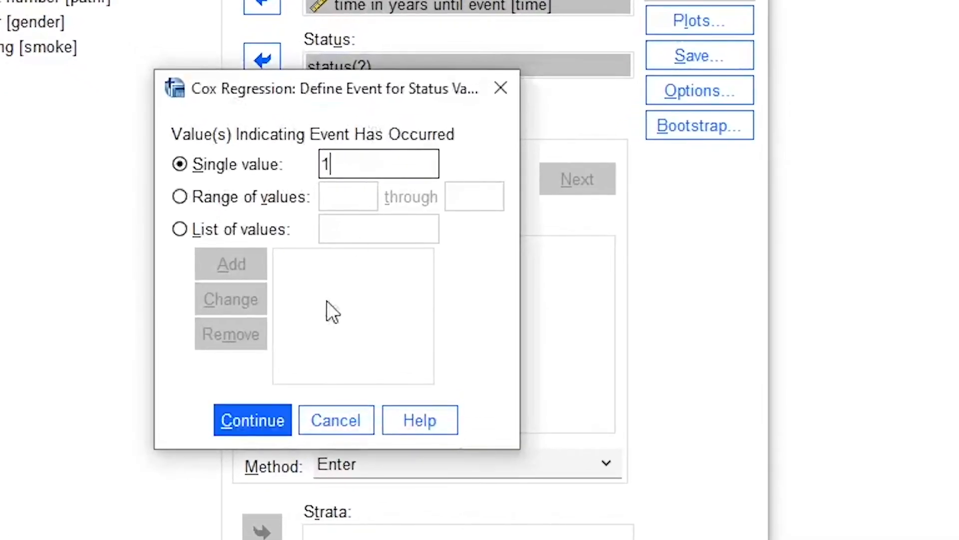
left_click(234, 418)
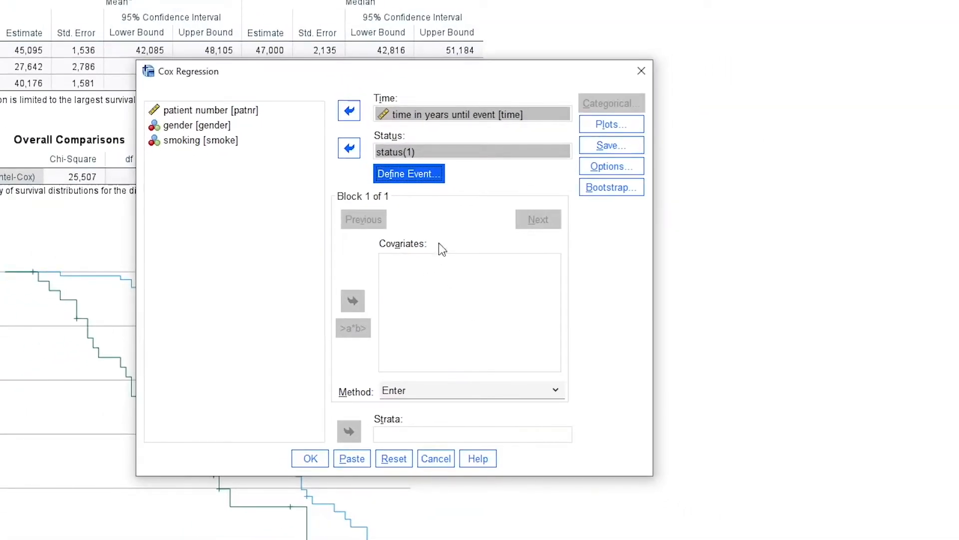
- Add smoking as a covariate of the Cox Regression and request the 95% confidence interval for exp(B)
left_click(200, 142)
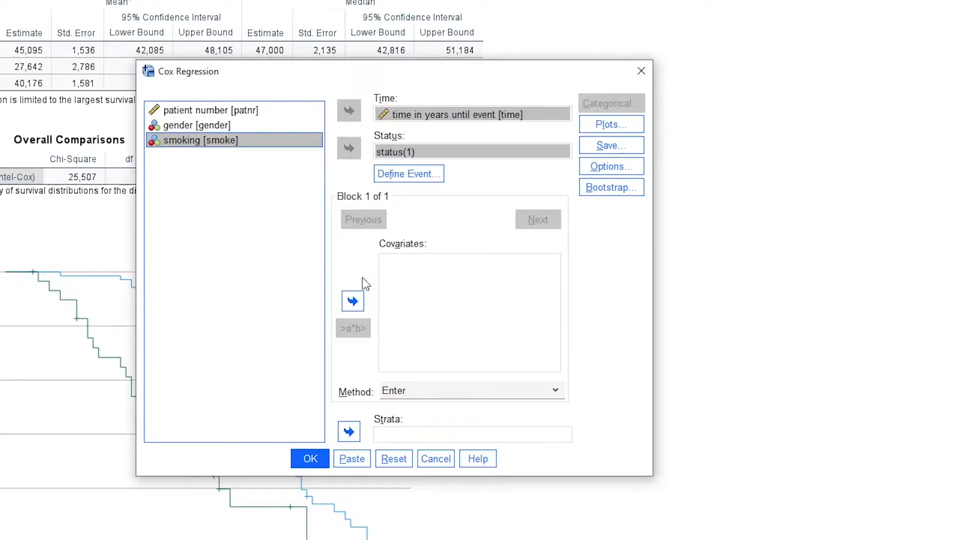
left_click(353, 301)
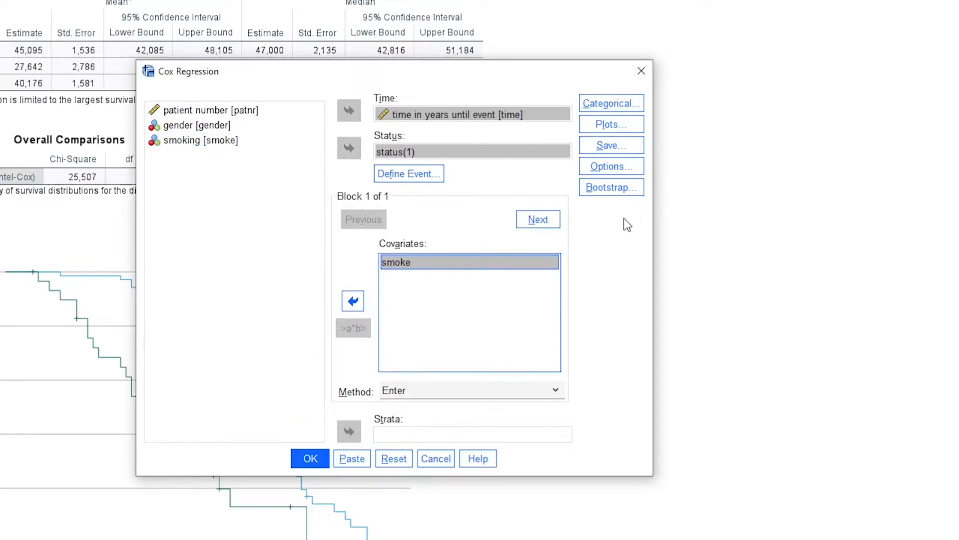
left_click(628, 165)
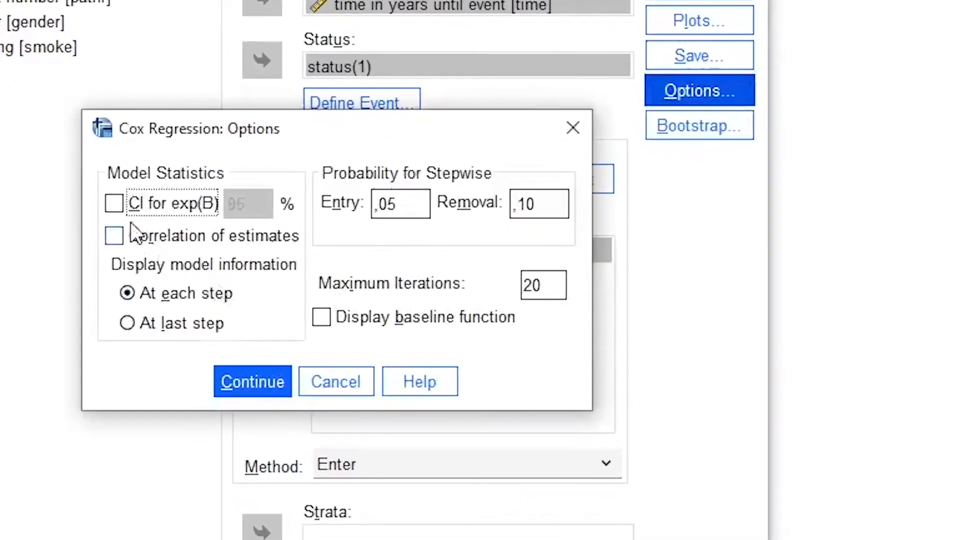
left_click(120, 207)
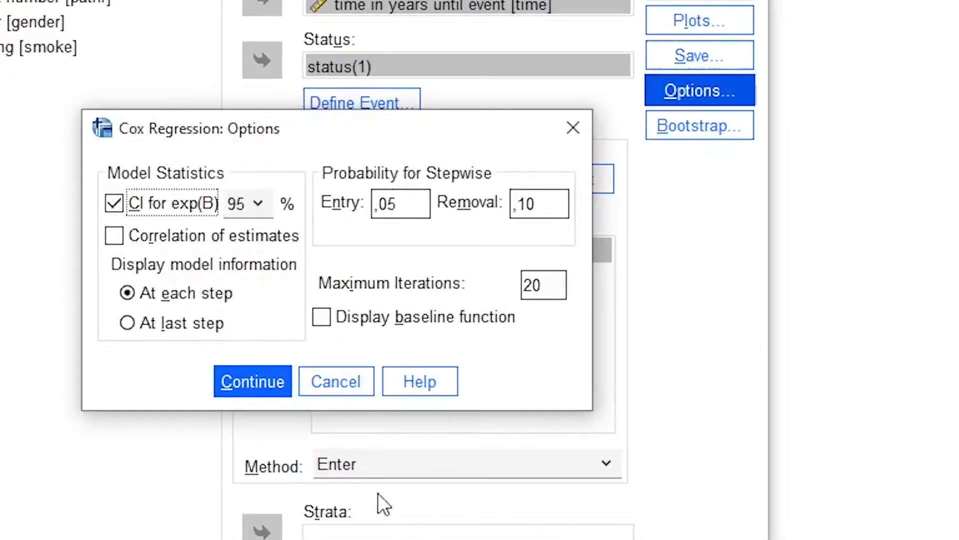
left_click(265, 379)
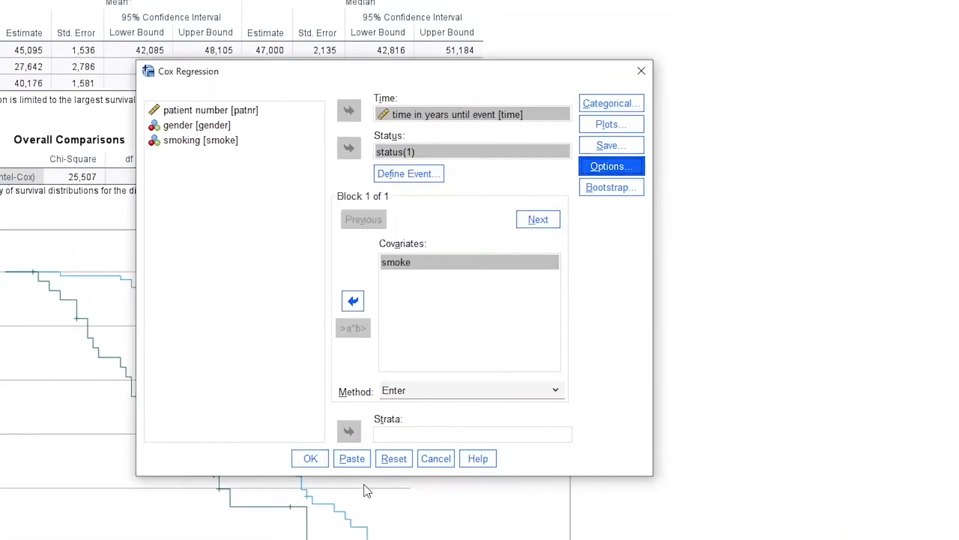
- Paste the Cox Regression as syntax, switch to the syntax window and run the pasted Cox Regression command
left_click(351, 458)
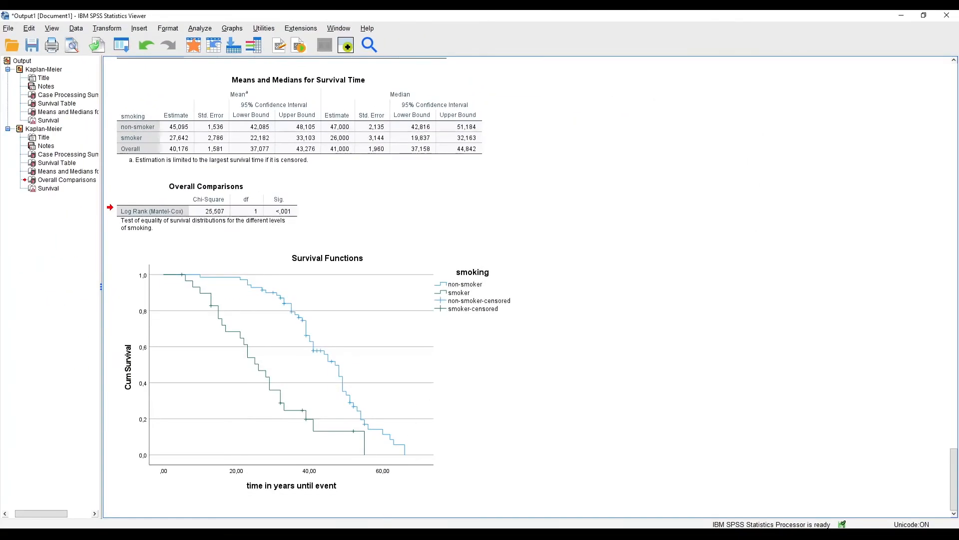
left_click(406, 533)
left_click(433, 498)
left_click_drag(269, 216, 128, 179)
left_click(213, 45)
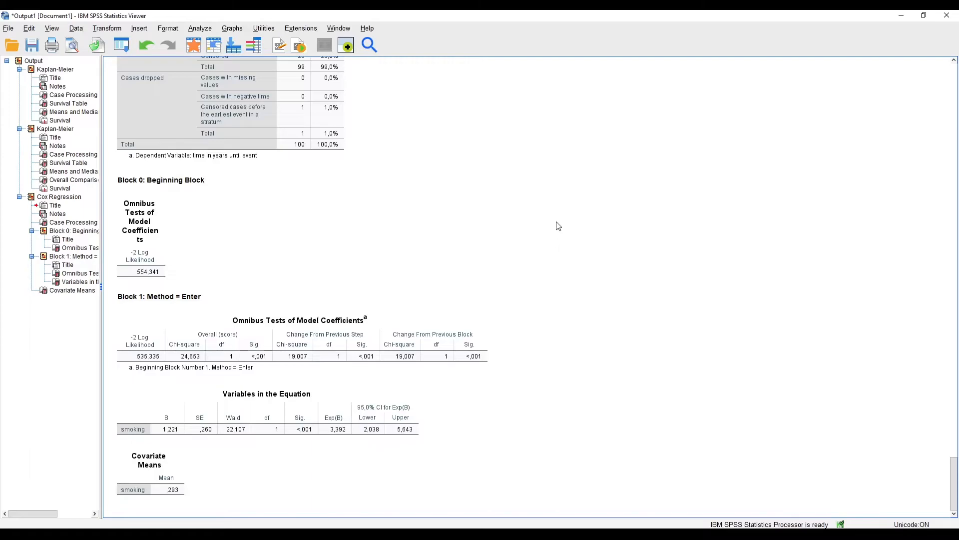
- Examine the Cox Regression output: Case Processing Summary, Omnibus Tests of Model Coefficients, and smoking's Exp(B) with its 95% confidence interval in Variables in the Equation
scroll(558, 225, "up", 3)
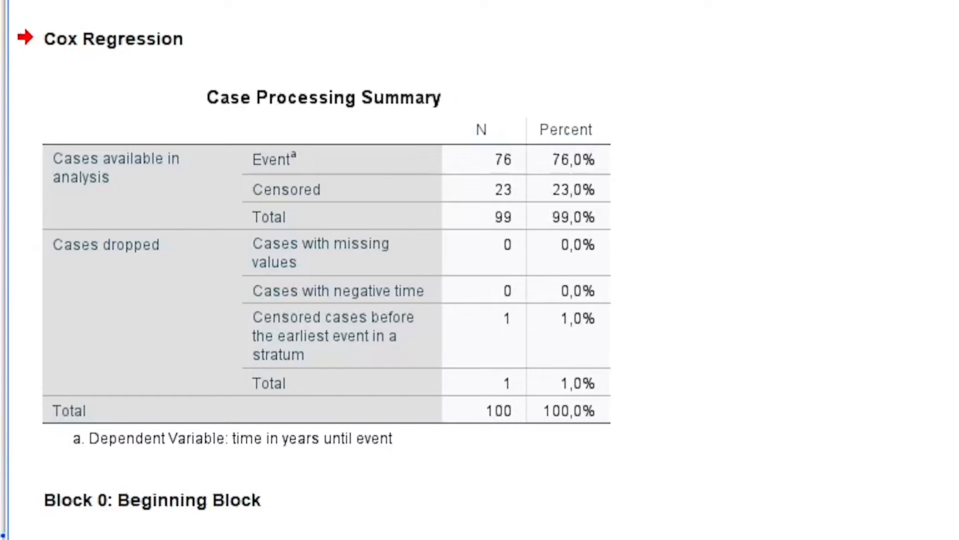
scroll(397, 269, "down", 5)
scroll(777, 325, "down", 2)
left_click(131, 134)
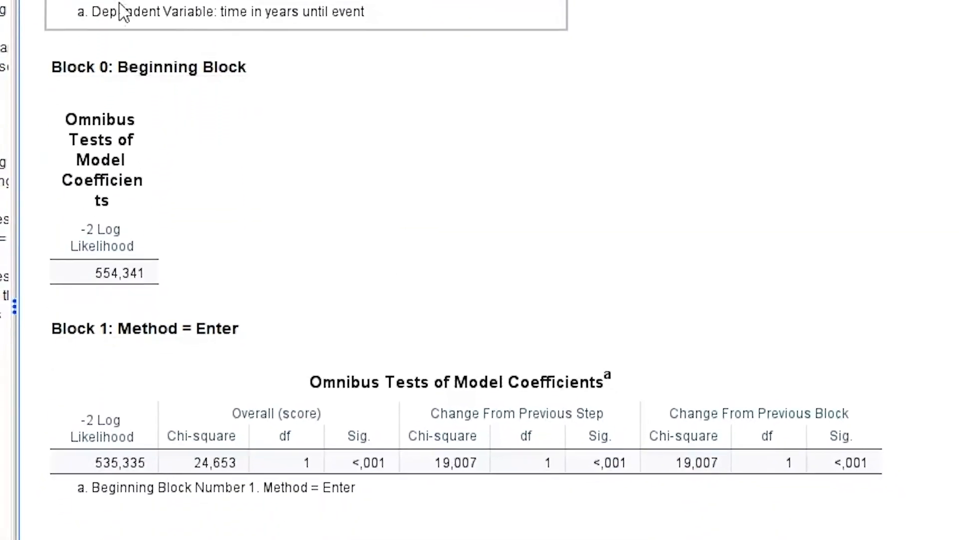
left_click(256, 342)
left_click(435, 301)
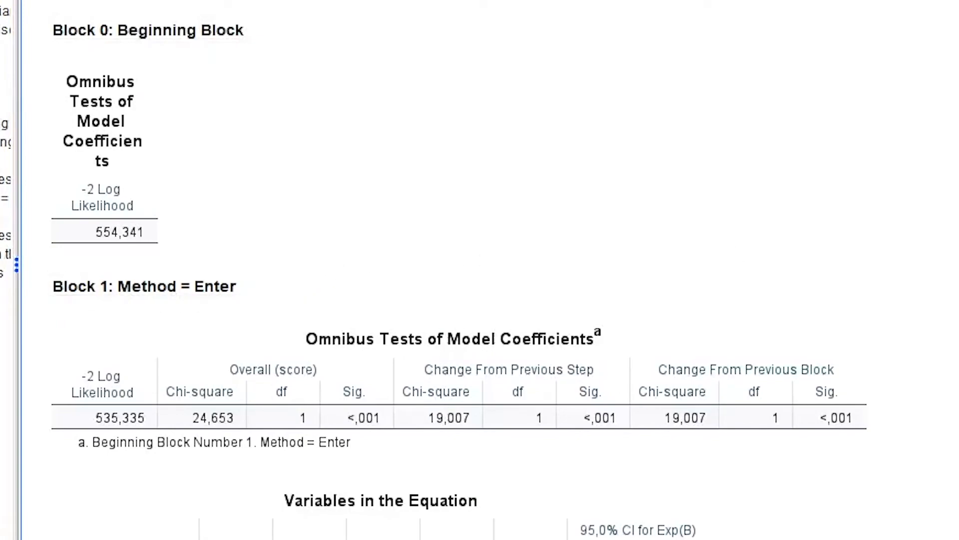
left_click(950, 285)
left_click(950, 210)
left_click(775, 37)
left_click(220, 420)
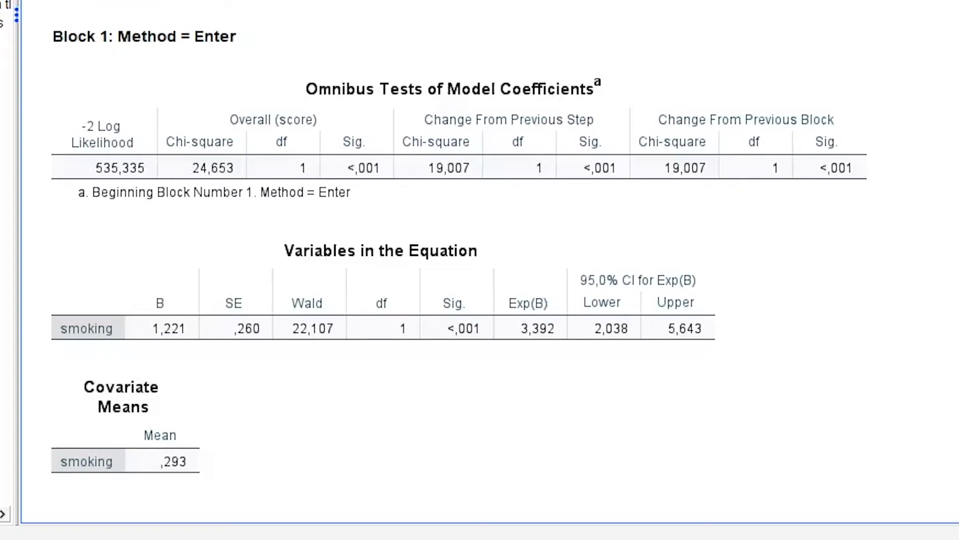
left_click(256, 331)
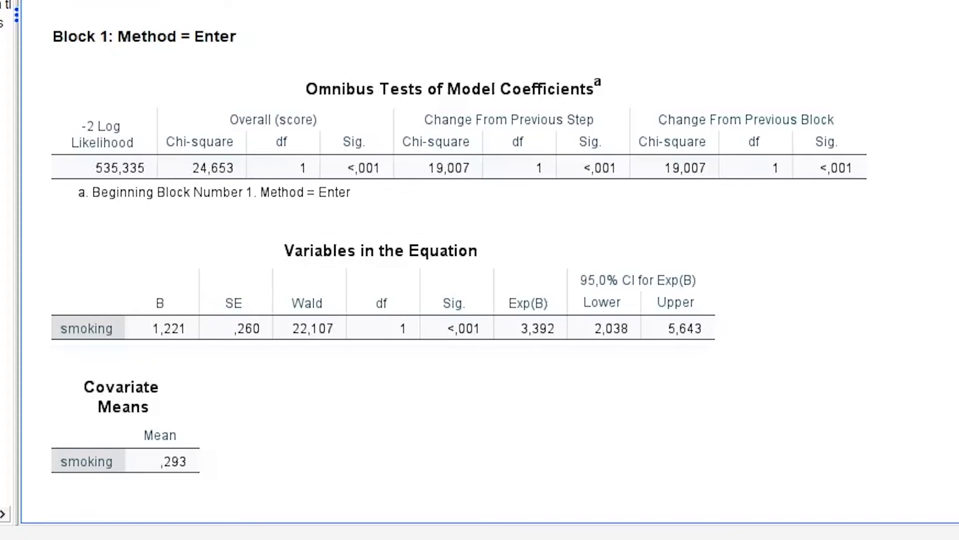